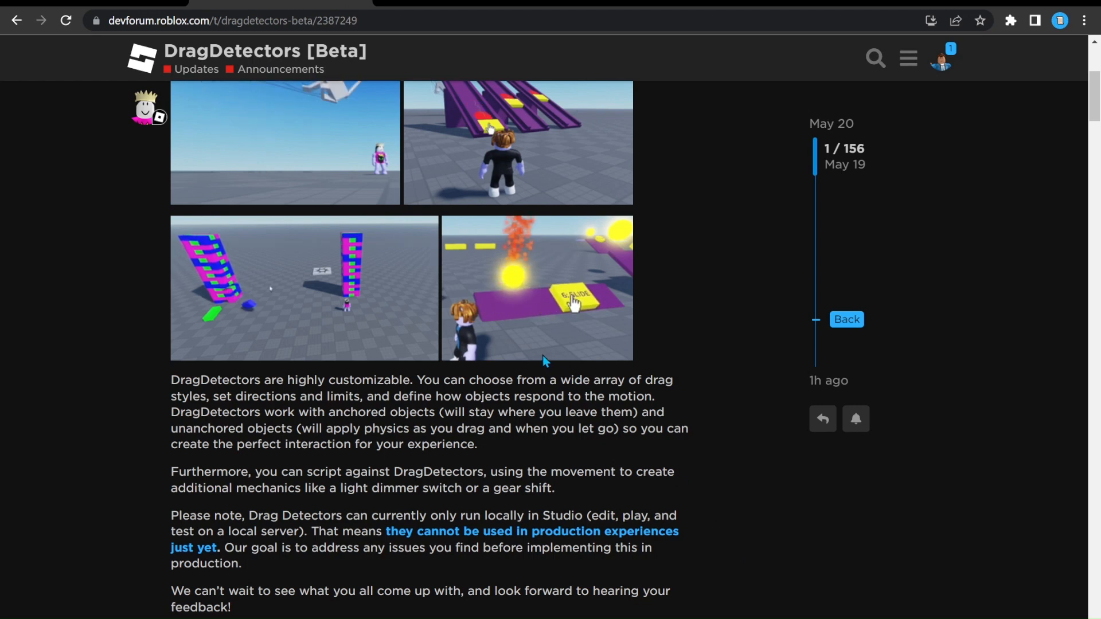
- Read through the DragDetectors beta announcement, covering its demos, setup instructions, customization topics, videos and test worlds
{"action": "scroll", "coordinate": [542, 356], "scroll_direction": "up", "scroll_amount": 5}
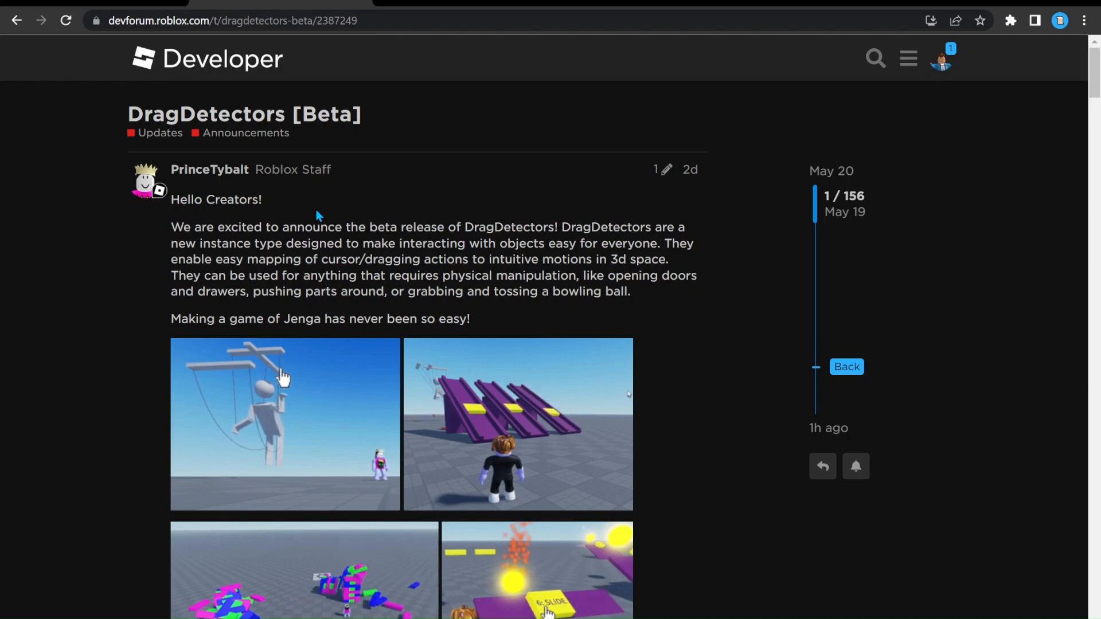
{"action": "scroll", "coordinate": [318, 214], "scroll_direction": "down", "scroll_amount": 4}
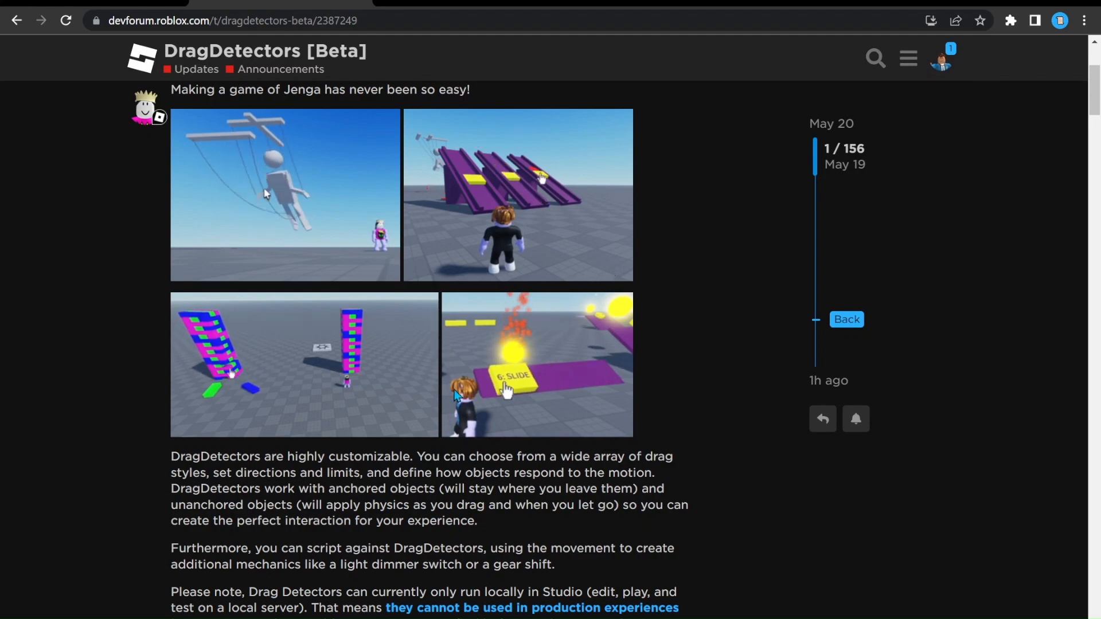
{"action": "scroll", "coordinate": [334, 340], "scroll_direction": "down", "scroll_amount": 7}
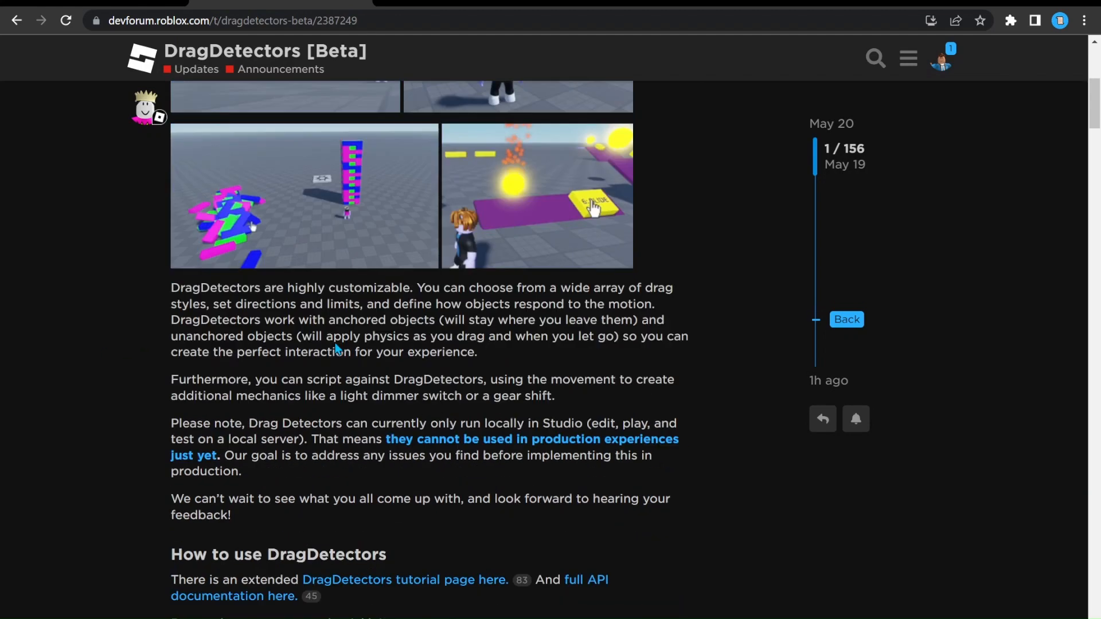
{"action": "scroll", "coordinate": [335, 340], "scroll_direction": "up", "scroll_amount": 1}
{"action": "scroll", "coordinate": [391, 263], "scroll_direction": "down", "scroll_amount": 2}
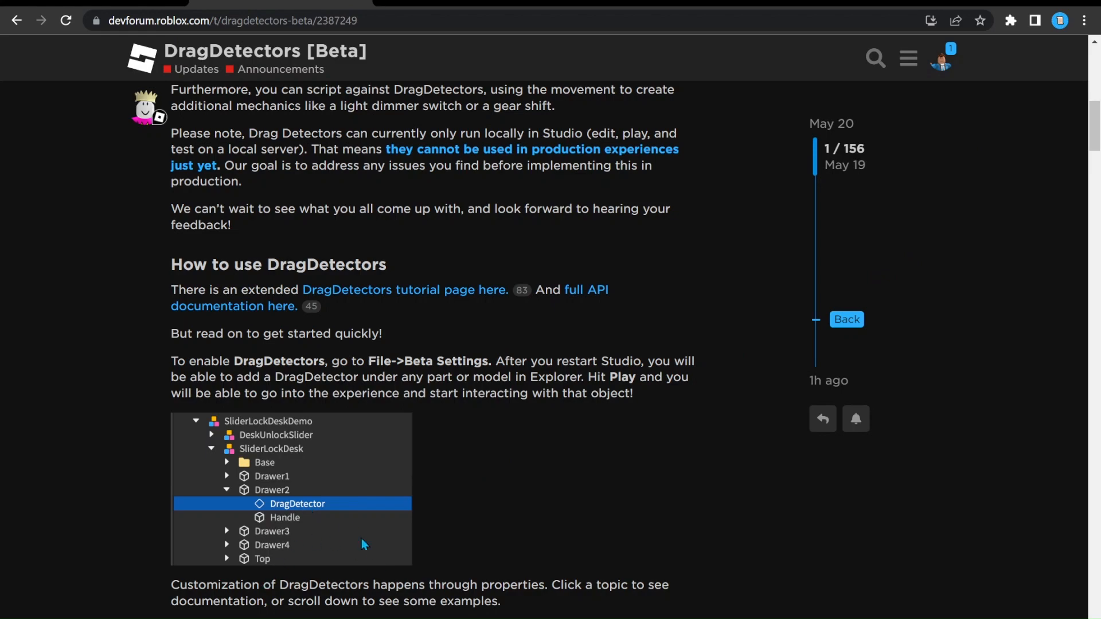
{"action": "scroll", "coordinate": [545, 348], "scroll_direction": "down", "scroll_amount": 20}
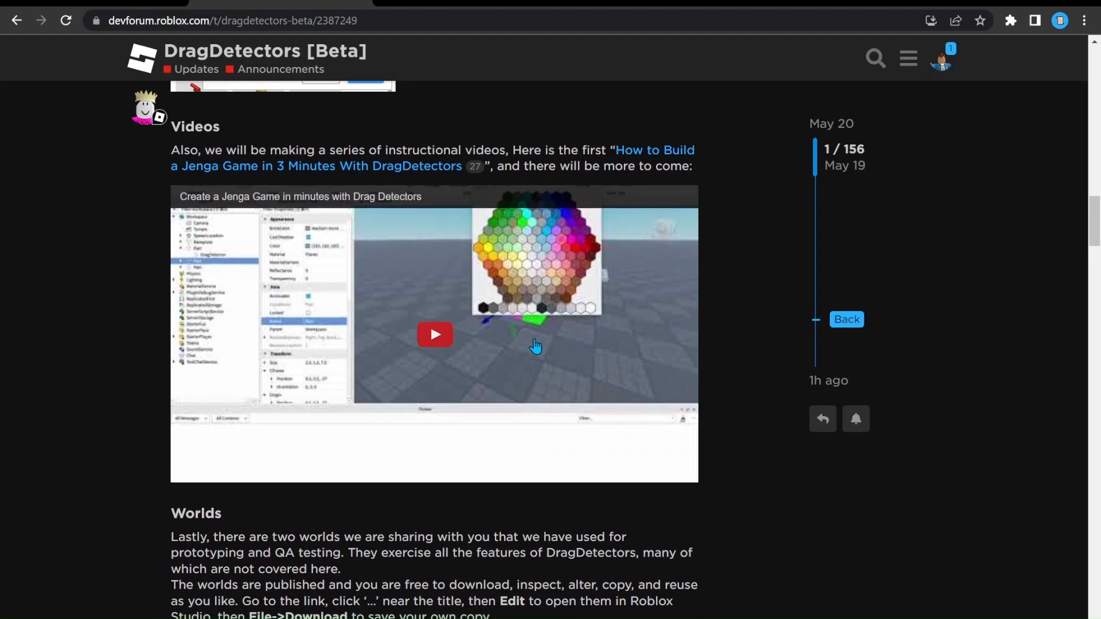
{"action": "scroll", "coordinate": [466, 296], "scroll_direction": "up", "scroll_amount": 11}
{"action": "scroll", "coordinate": [466, 297], "scroll_direction": "down", "scroll_amount": 15}
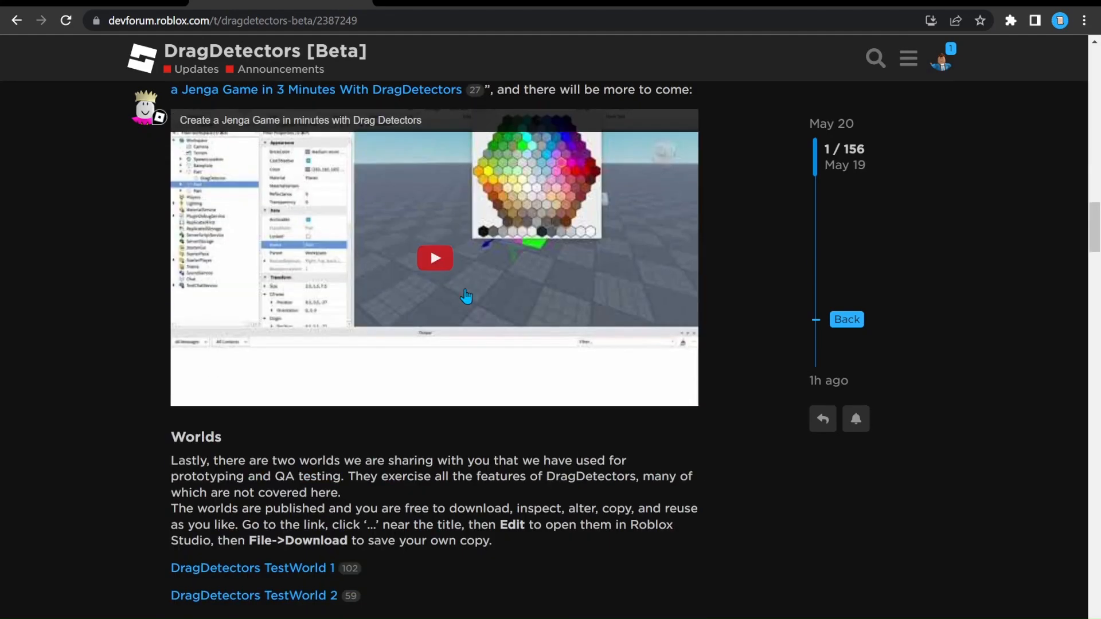
{"action": "scroll", "coordinate": [469, 296], "scroll_direction": "up", "scroll_amount": 12}
{"action": "scroll", "coordinate": [472, 295], "scroll_direction": "up", "scroll_amount": 8}
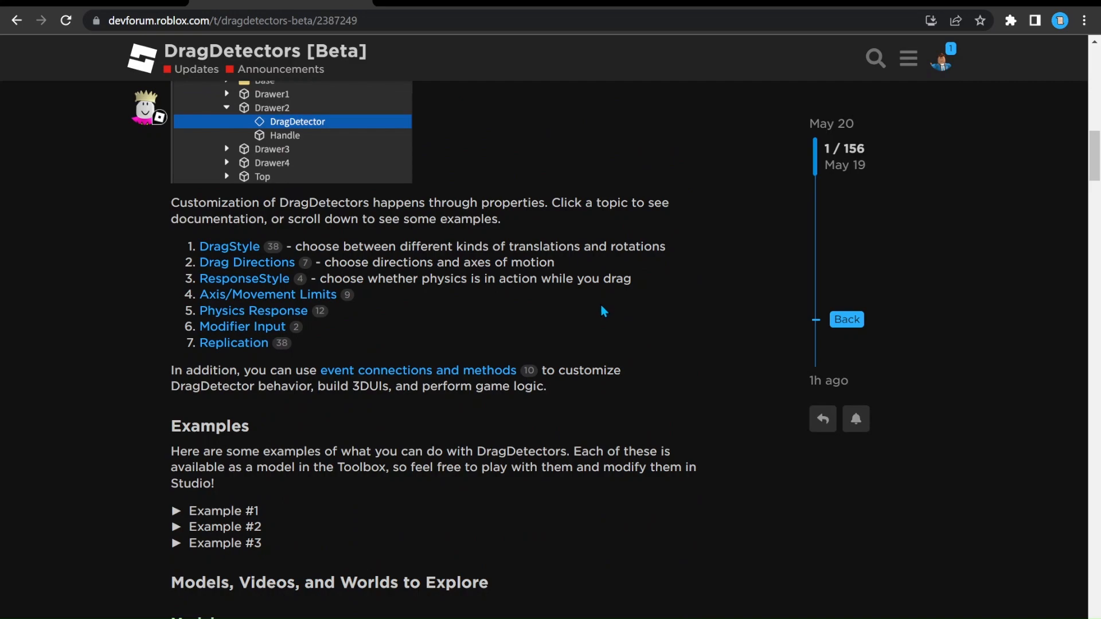
{"action": "scroll", "coordinate": [601, 306], "scroll_direction": "down", "scroll_amount": 18}
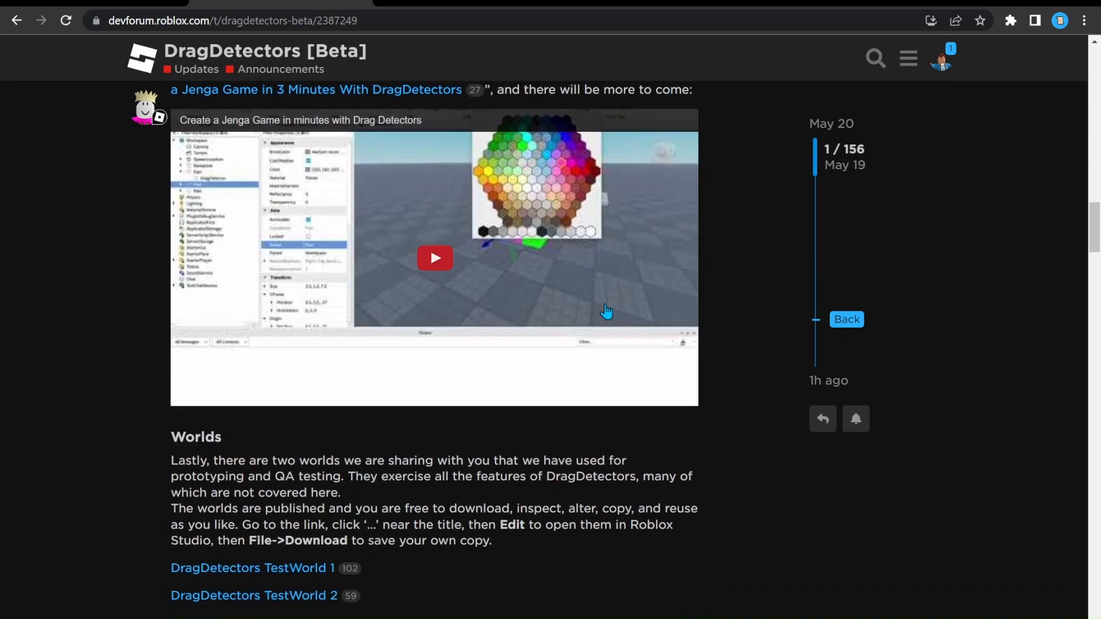
{"action": "scroll", "coordinate": [606, 304], "scroll_direction": "down", "scroll_amount": 6}
{"action": "scroll", "coordinate": [598, 305], "scroll_direction": "down", "scroll_amount": 8}
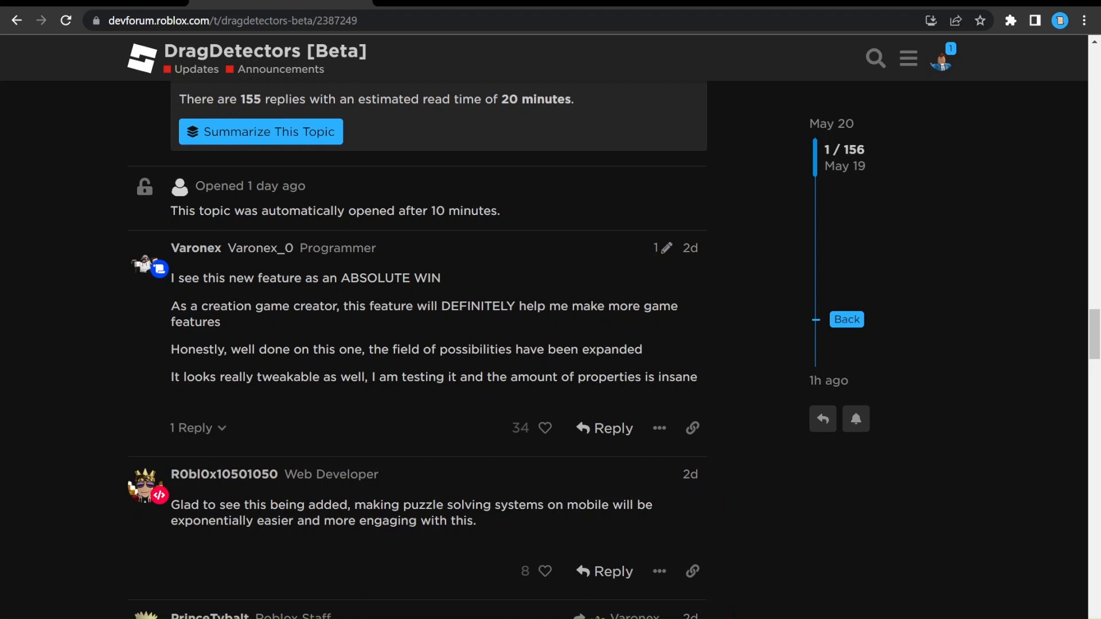
- Switch to Roblox Studio and look over the demo objects on the Force Simulator baseplate
{"action": "left_click", "coordinate": [735, 617]}
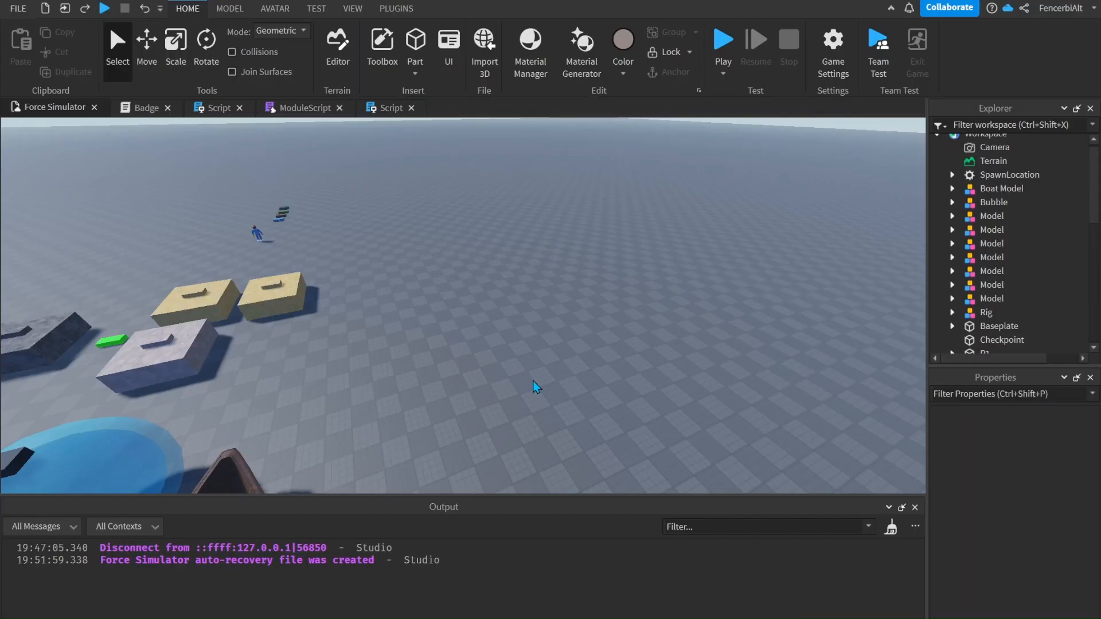
{"action": "right_click_drag", "start_coordinate": [487, 327], "coordinate": [483, 322]}
{"action": "key", "text": "s"}
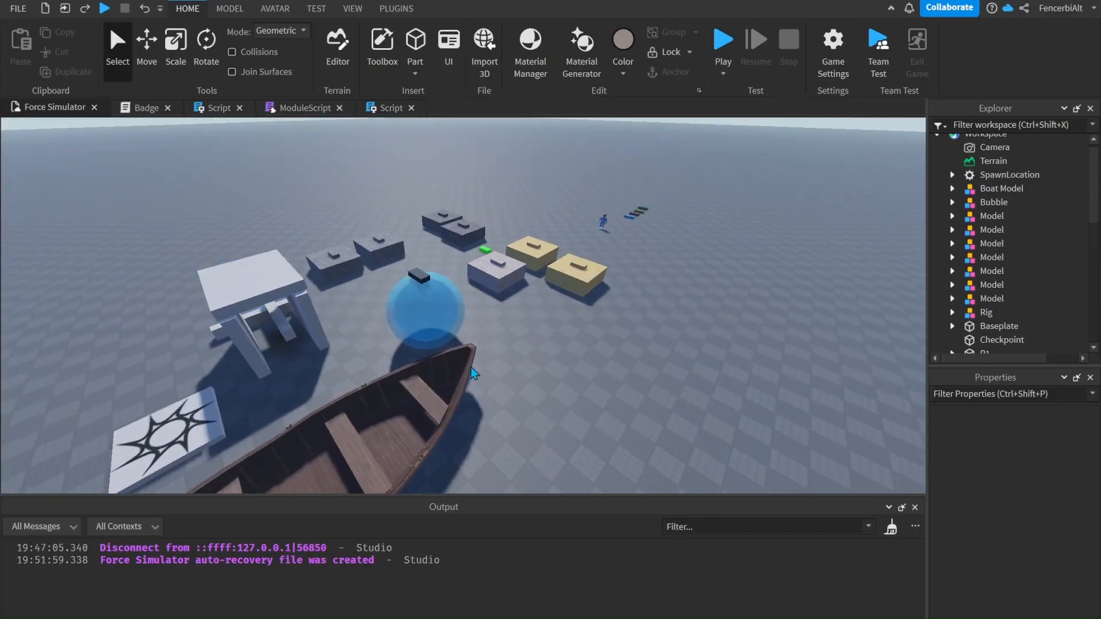
{"action": "key", "text": "s"}
{"action": "right_click_drag", "start_coordinate": [470, 367], "coordinate": [469, 368]}
{"action": "key", "text": "w"}
{"action": "key", "text": "a"}
{"action": "key", "text": "s"}
{"action": "key", "text": "s"}
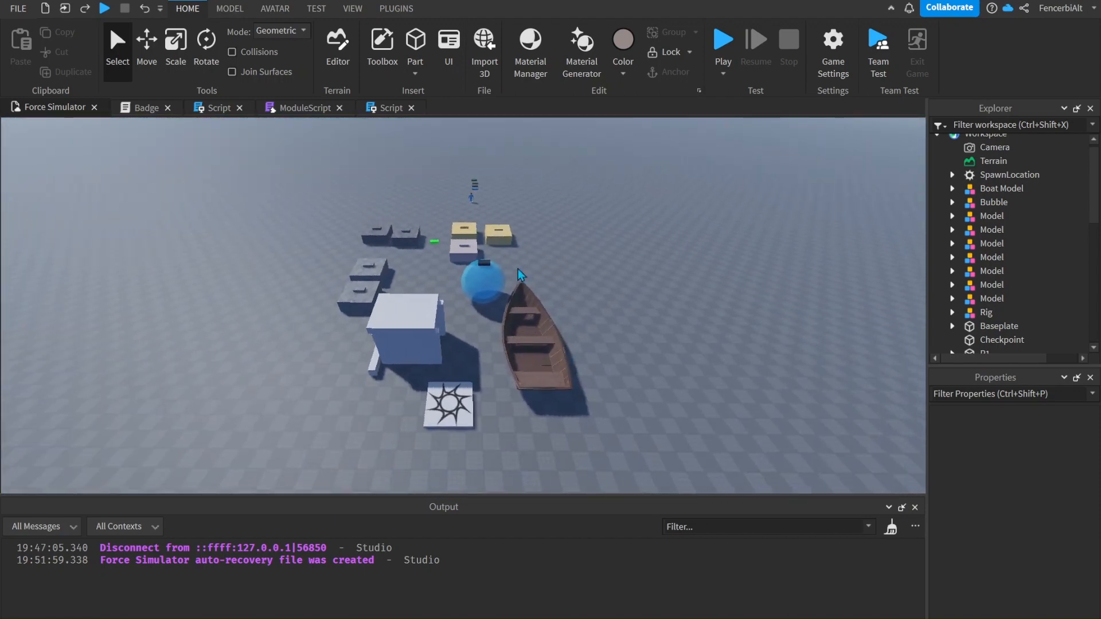
{"action": "right_click_drag", "start_coordinate": [435, 246], "coordinate": [435, 246]}
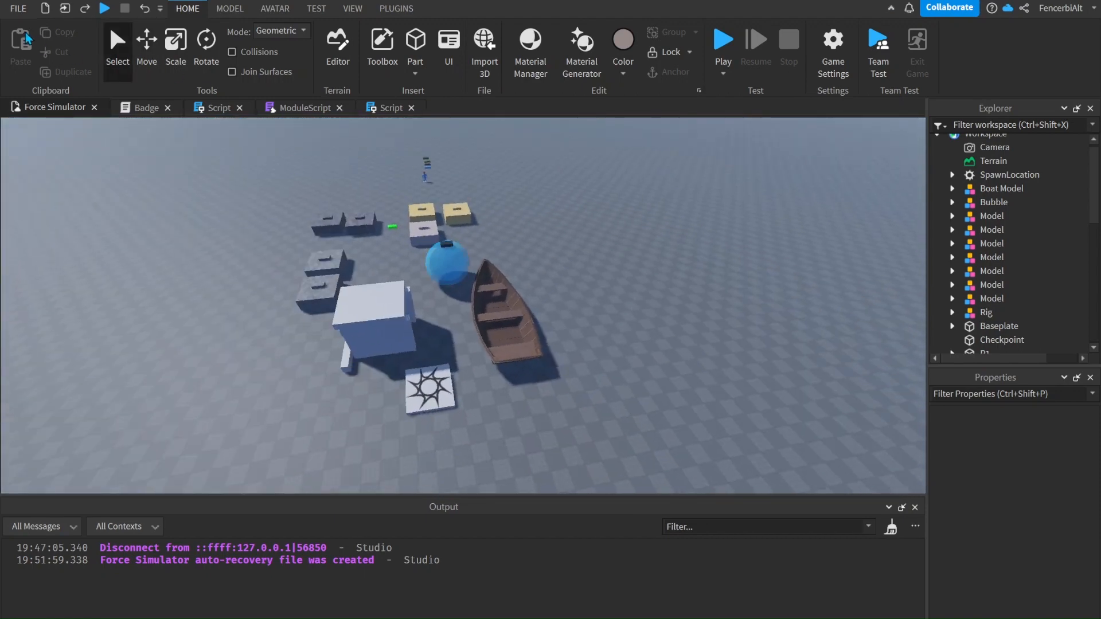
{"action": "left_click", "coordinate": [19, 9]}
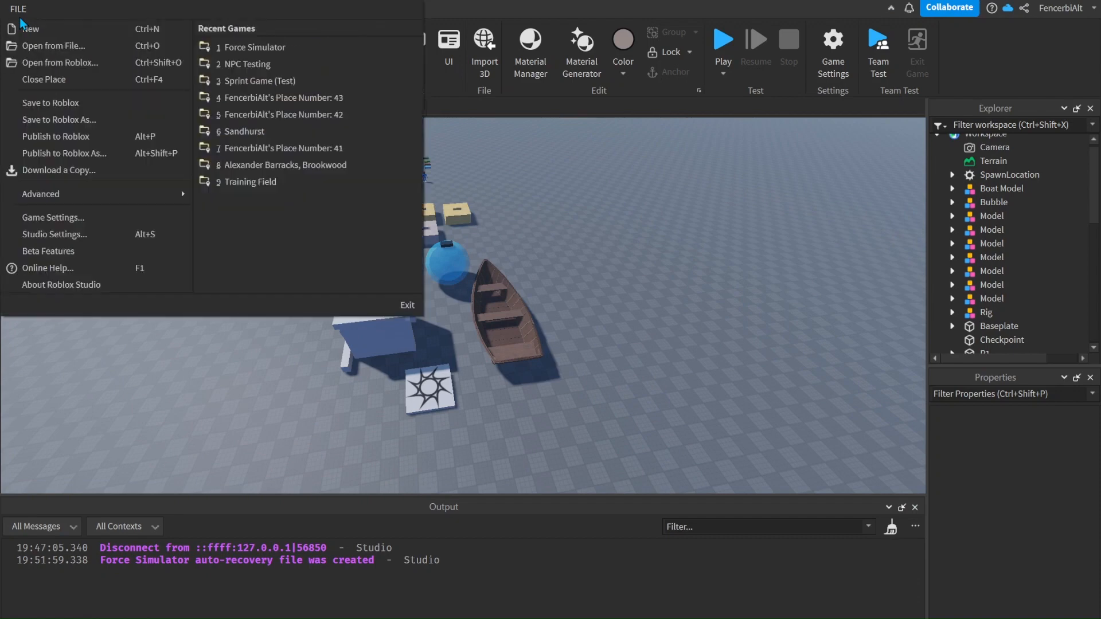
{"action": "left_click", "coordinate": [42, 236]}
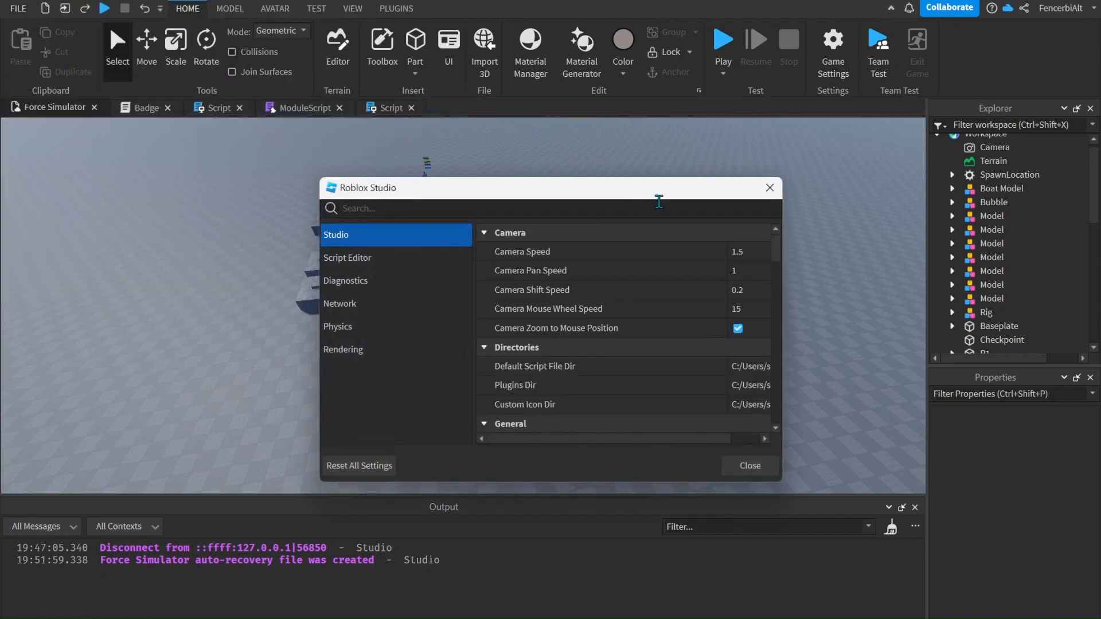
{"action": "left_click", "coordinate": [769, 188]}
- Activate all the listed beta features in the Beta Features settings and save the selection
{"action": "left_click", "coordinate": [19, 9]}
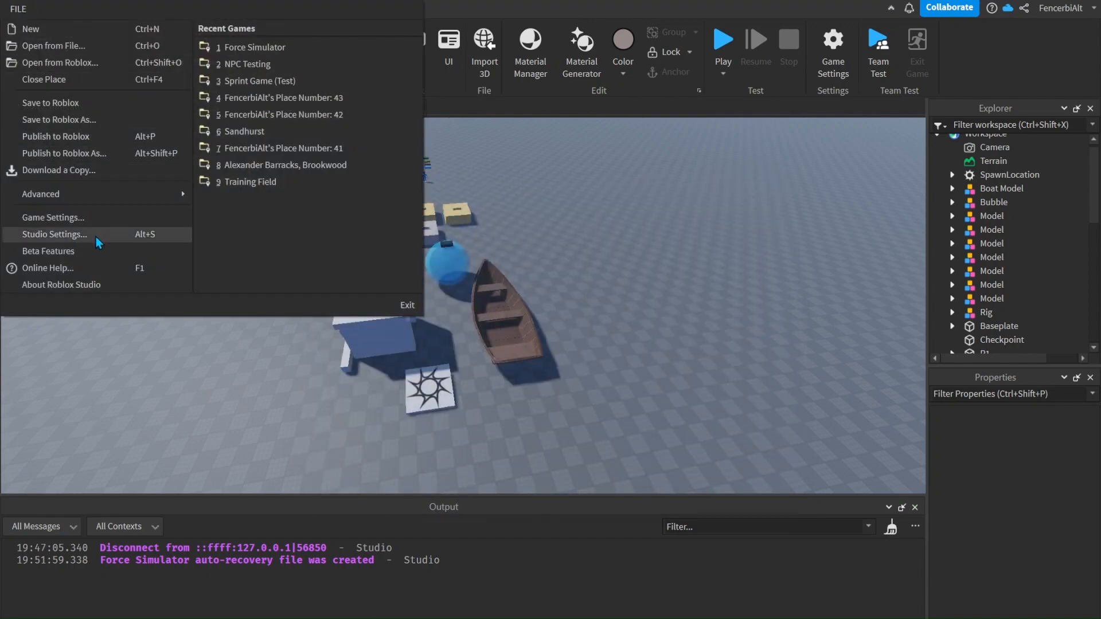
{"action": "key", "text": "Escape"}
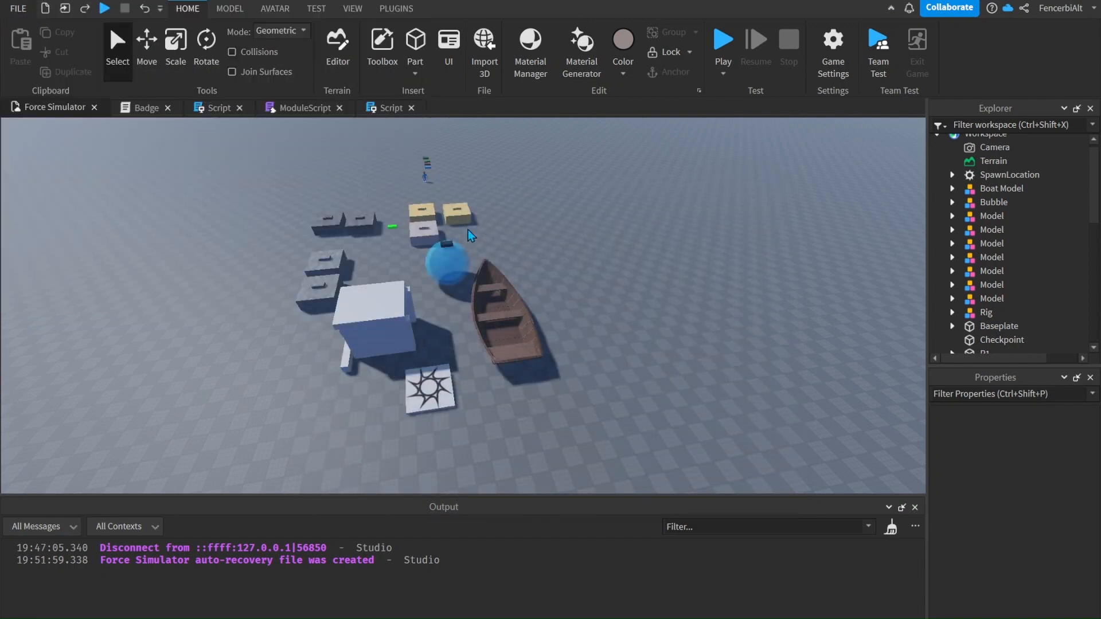
{"action": "right_click", "coordinate": [451, 205]}
{"action": "left_click", "coordinate": [525, 216]}
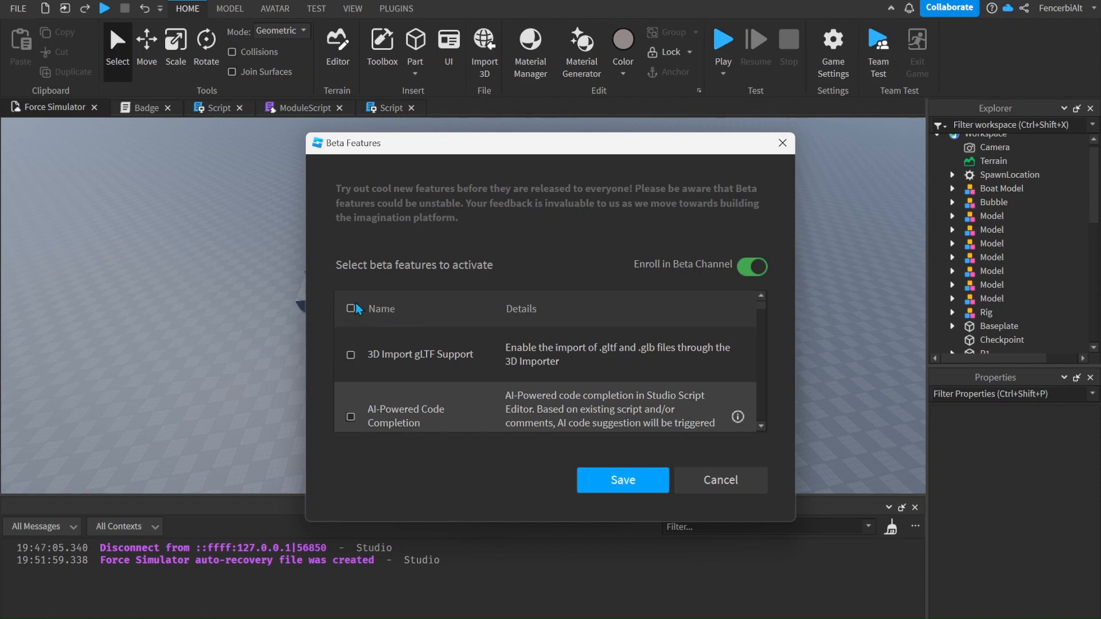
{"action": "scroll", "coordinate": [478, 333], "scroll_direction": "down", "scroll_amount": 10}
{"action": "scroll", "coordinate": [479, 327], "scroll_direction": "up", "scroll_amount": 10}
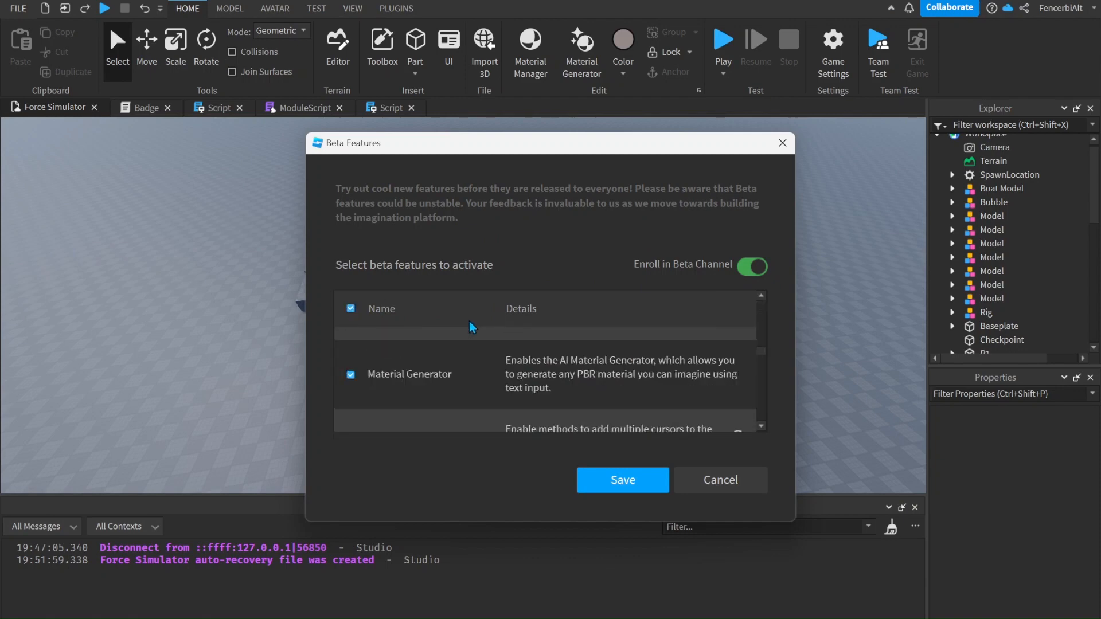
{"action": "left_click", "coordinate": [627, 481]}
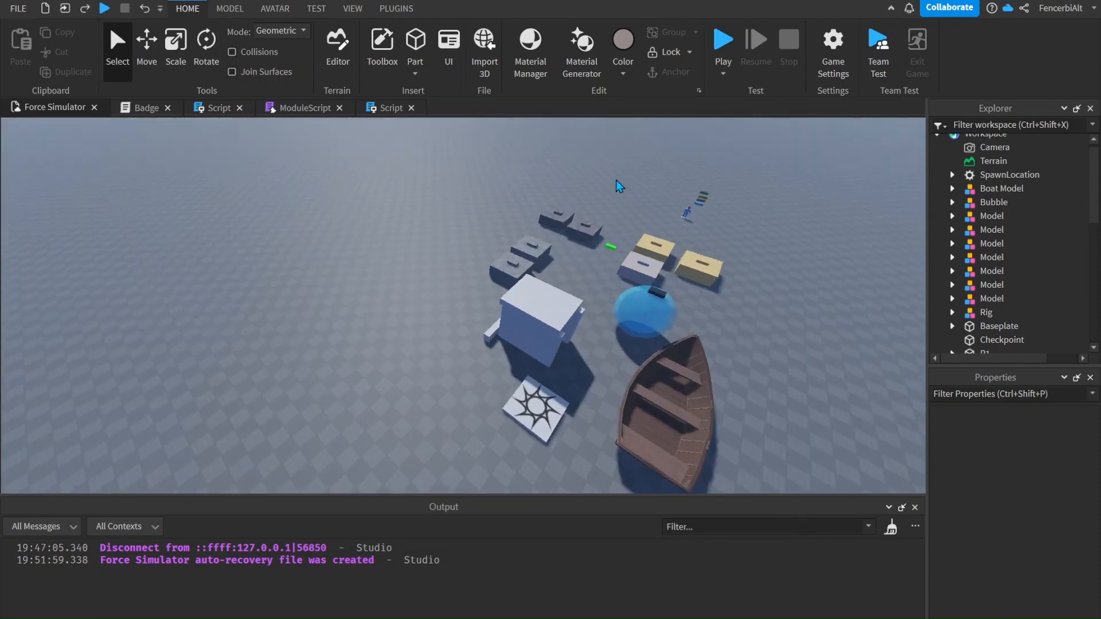
- Insert a new block part on an empty area of the baseplate and rename it TestPart
{"action": "right_click_drag", "start_coordinate": [616, 180], "coordinate": [455, 180]}
{"action": "key", "text": "w"}
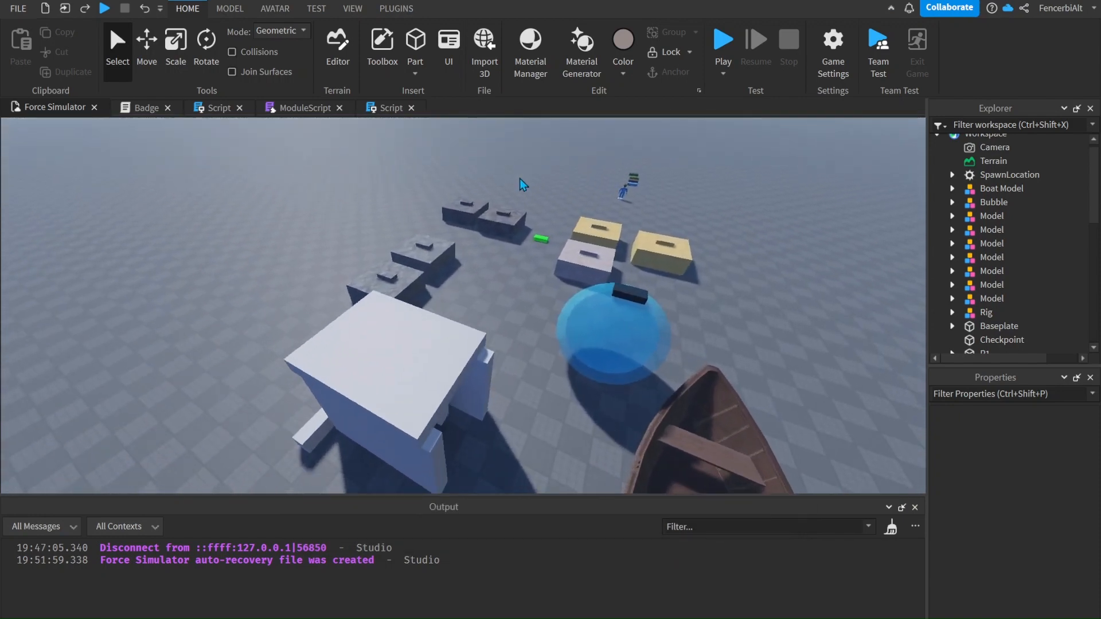
{"action": "key", "text": "d"}
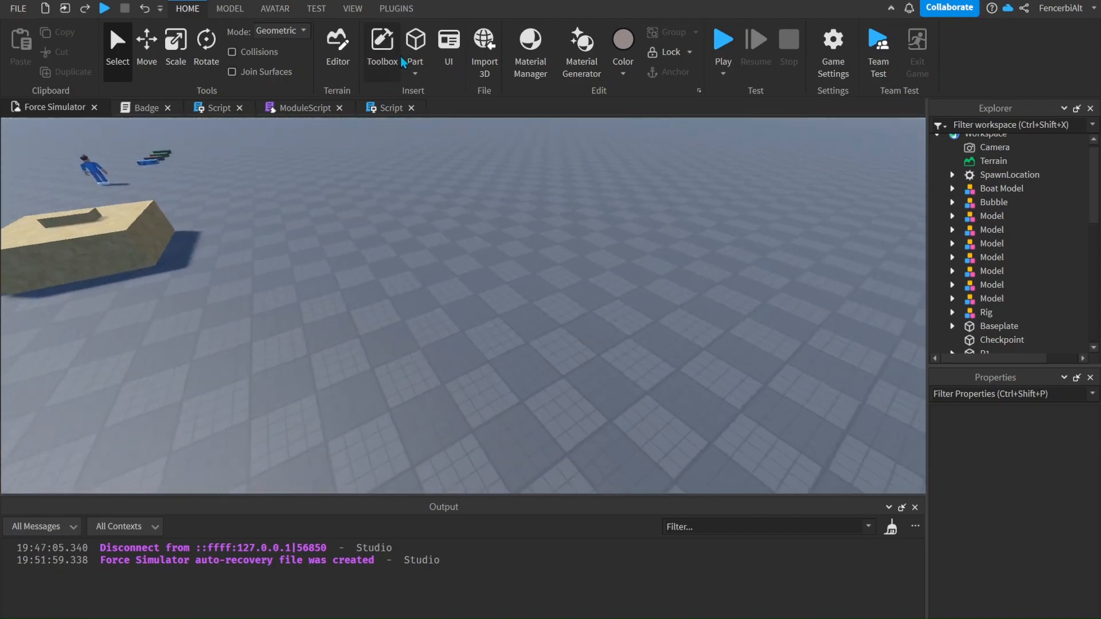
{"action": "left_click", "coordinate": [416, 45]}
{"action": "right_click_drag", "start_coordinate": [492, 293], "coordinate": [493, 296]}
{"action": "key", "text": "f"}
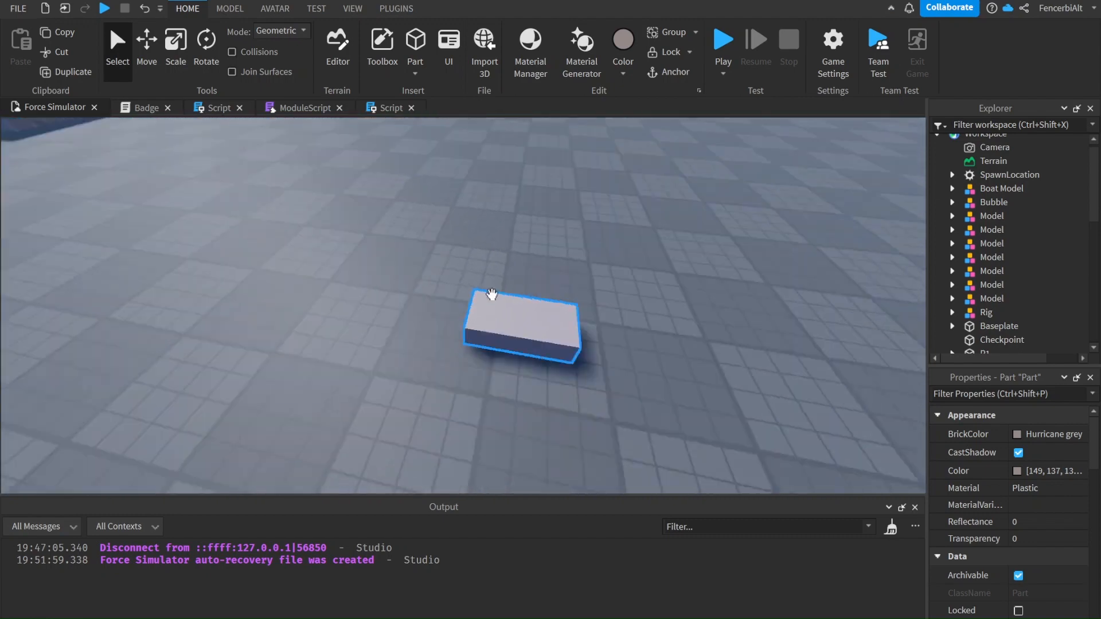
{"action": "scroll", "coordinate": [936, 227], "scroll_direction": "down", "scroll_amount": 5}
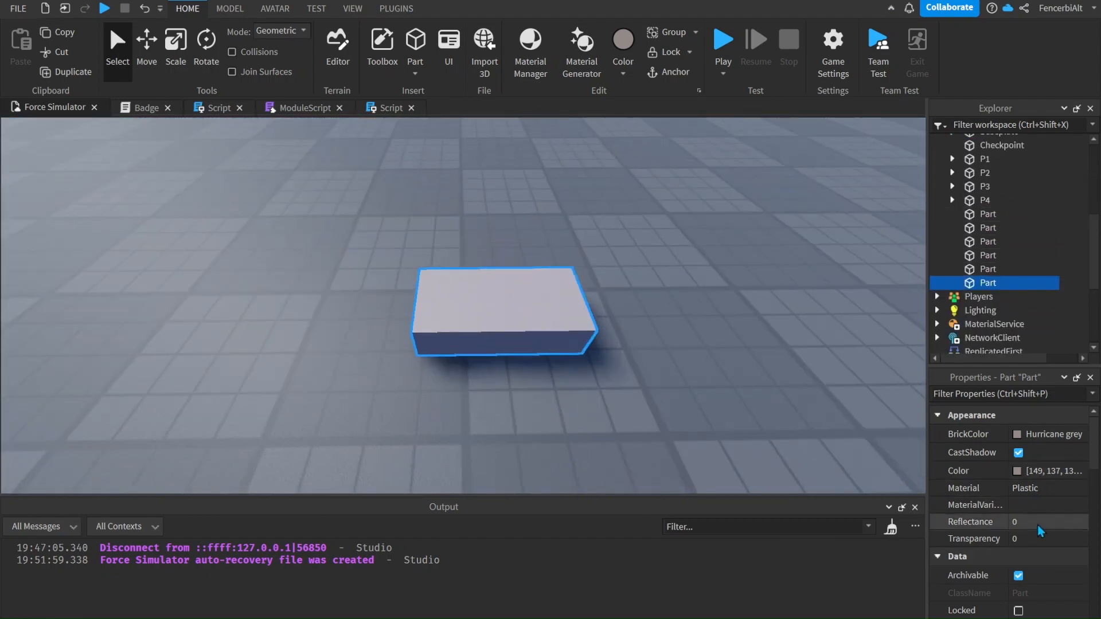
{"action": "scroll", "coordinate": [1040, 556], "scroll_direction": "down", "scroll_amount": 3}
{"action": "left_click", "coordinate": [1029, 574]}
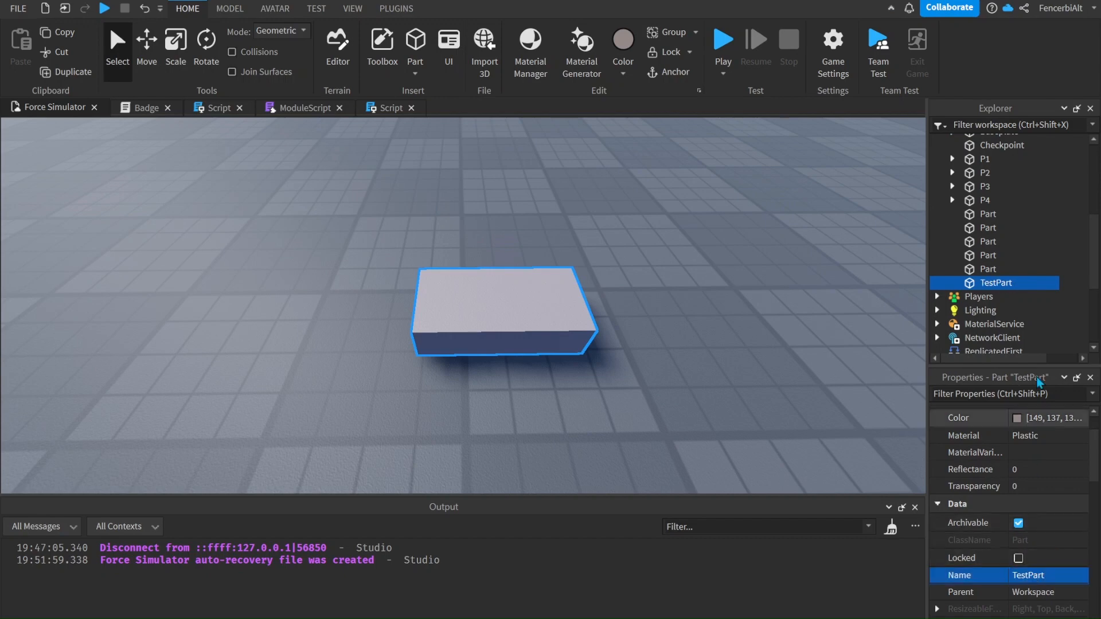
- Add a DragDetector object inside TestPart
{"action": "mouse_move", "coordinate": [1021, 289]}
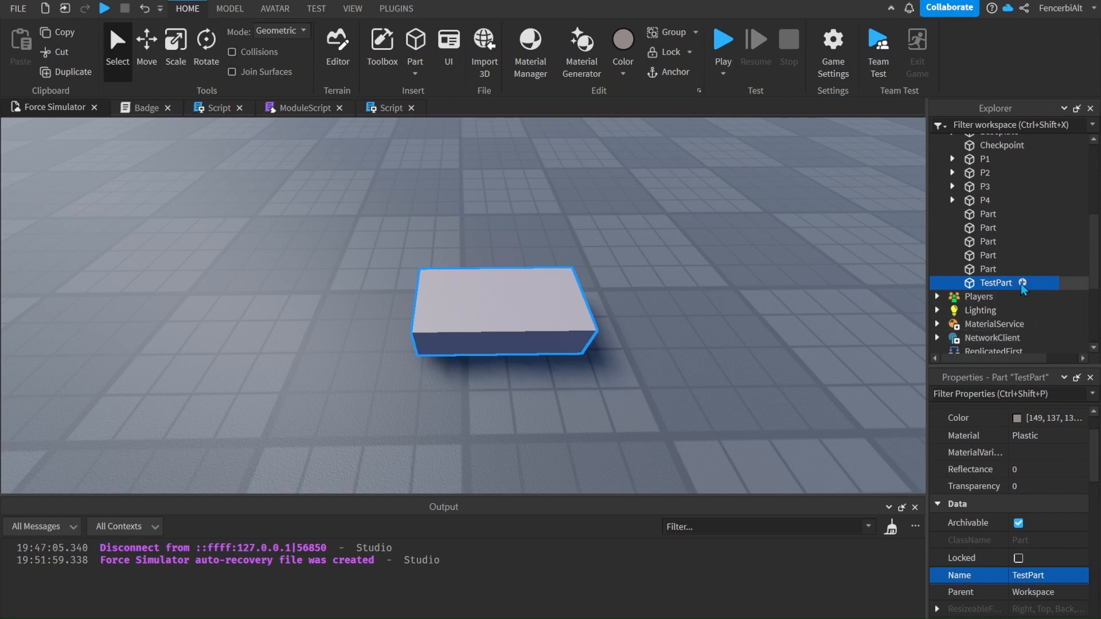
{"action": "left_click", "coordinate": [1022, 283]}
{"action": "type", "text": "dra"}
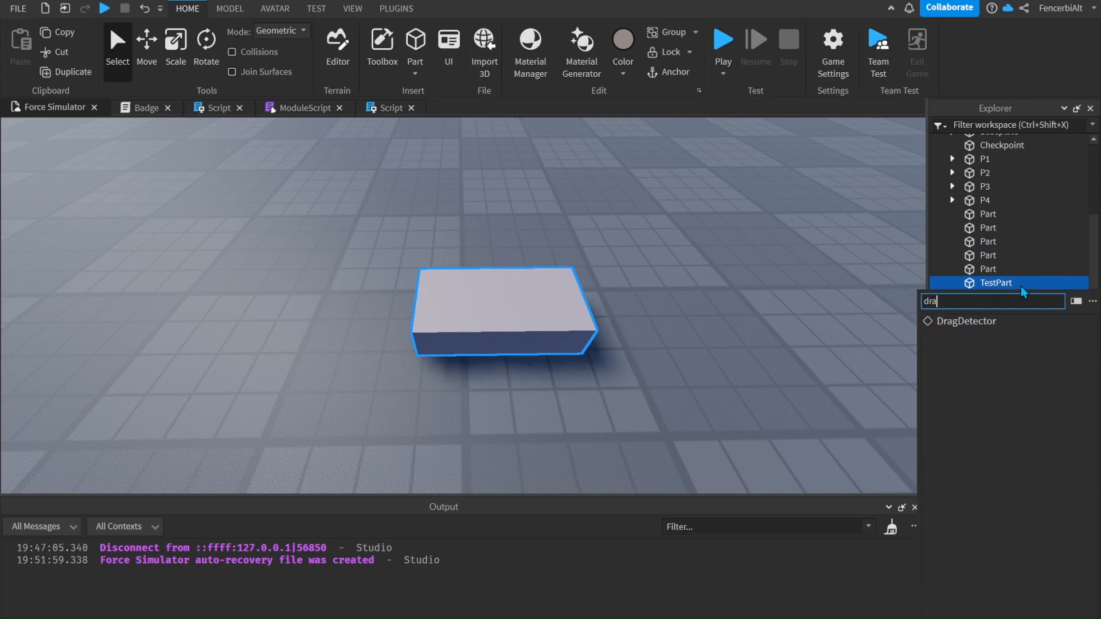
{"action": "left_click", "coordinate": [966, 321]}
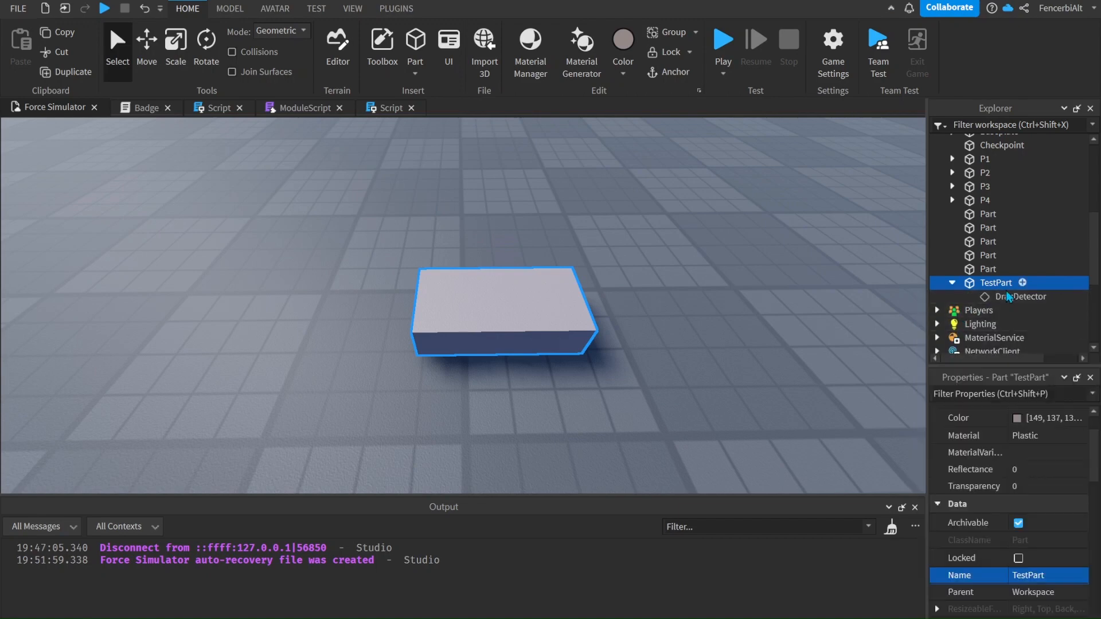
- Examine TestPart from several angles and review the behavior, drag direction and drag limit properties of its DragDetector
{"action": "scroll", "coordinate": [749, 339], "scroll_direction": "down", "scroll_amount": 5}
{"action": "right_click_drag", "start_coordinate": [749, 338], "coordinate": [749, 342]}
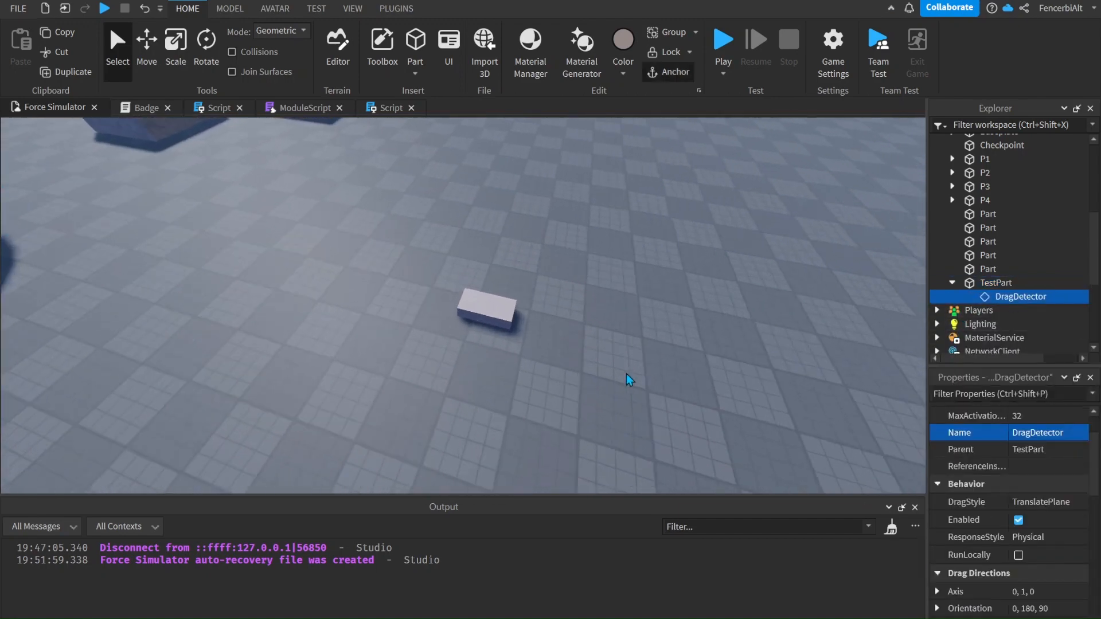
{"action": "right_click_drag", "start_coordinate": [627, 376], "coordinate": [706, 352]}
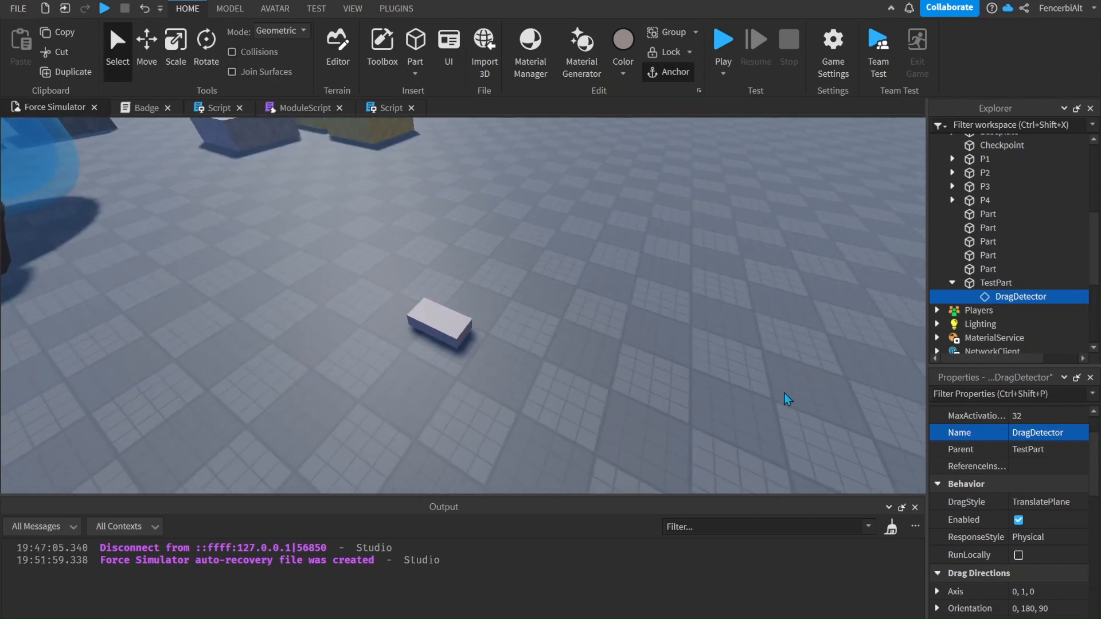
{"action": "right_click_drag", "start_coordinate": [640, 360], "coordinate": [690, 359]}
{"action": "key", "text": "w"}
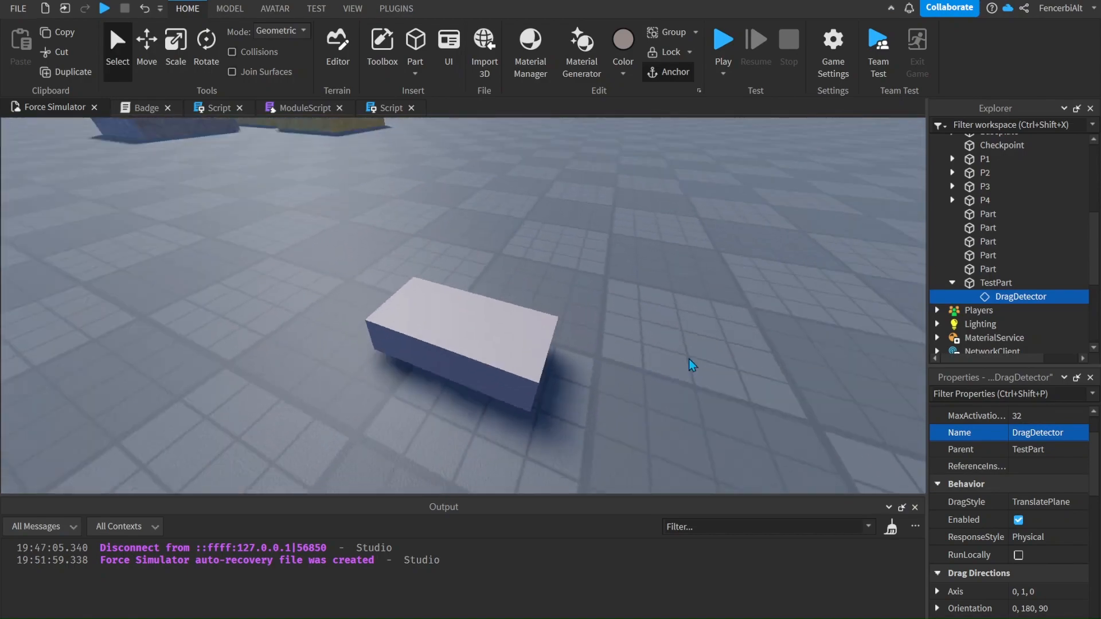
{"action": "left_click", "coordinate": [544, 383]}
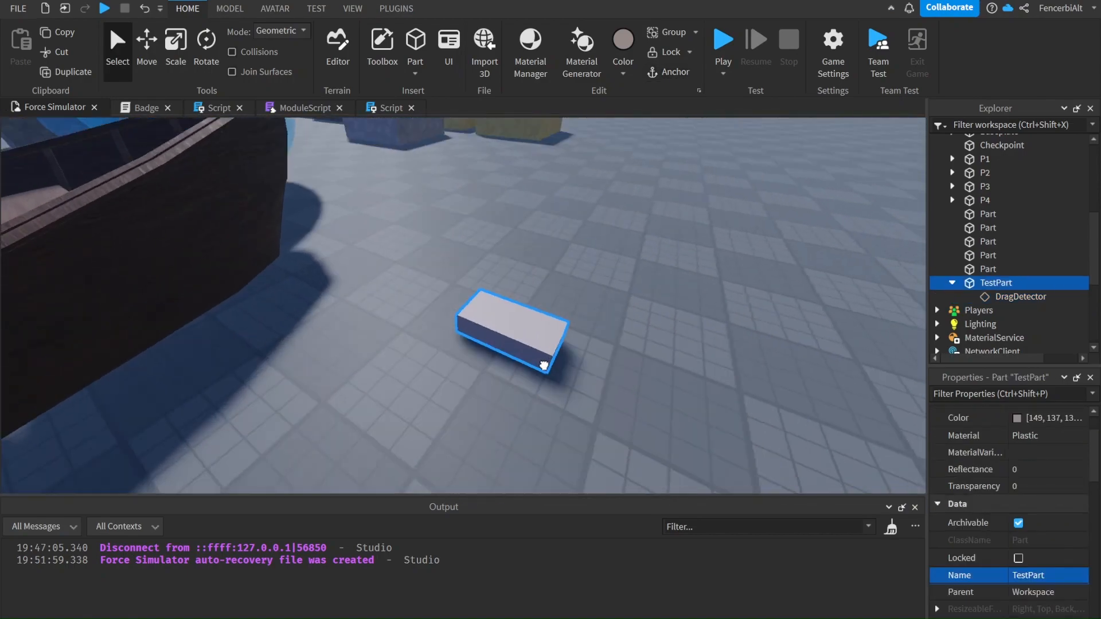
{"action": "key", "text": "w"}
{"action": "left_click", "coordinate": [1021, 296]}
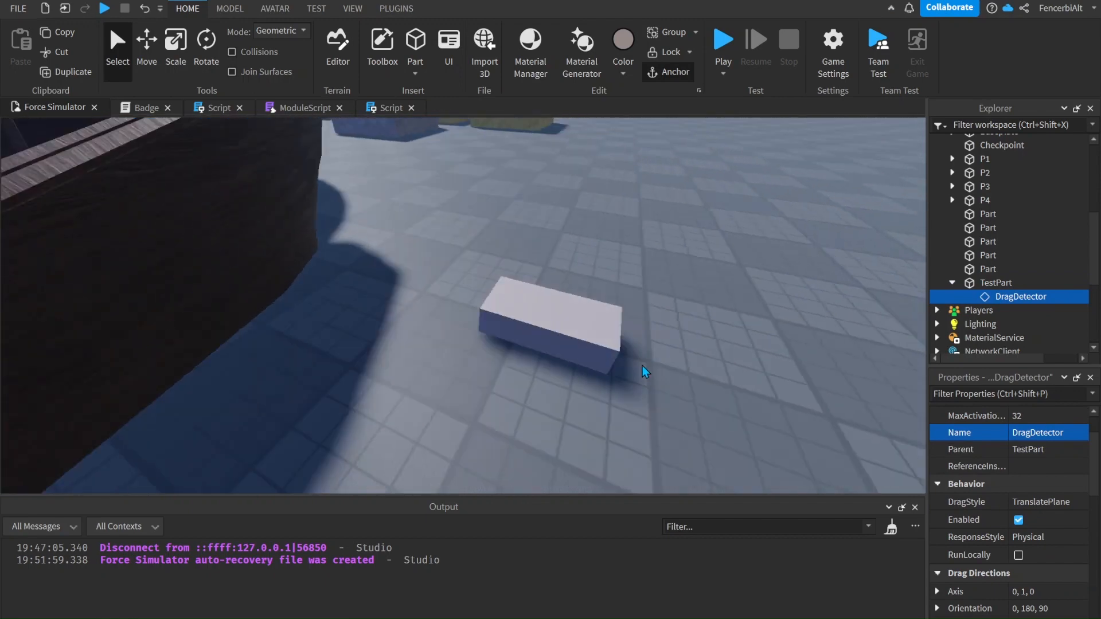
{"action": "key", "text": "s"}
{"action": "key", "text": "w"}
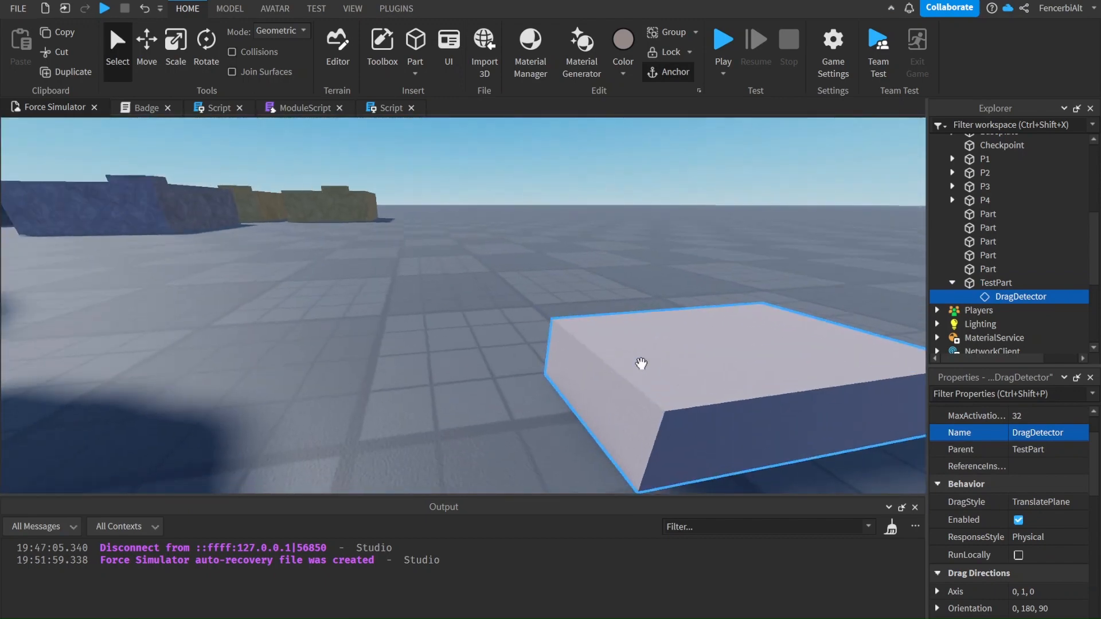
{"action": "key", "text": "s"}
{"action": "scroll", "coordinate": [1036, 487], "scroll_direction": "down", "scroll_amount": 10}
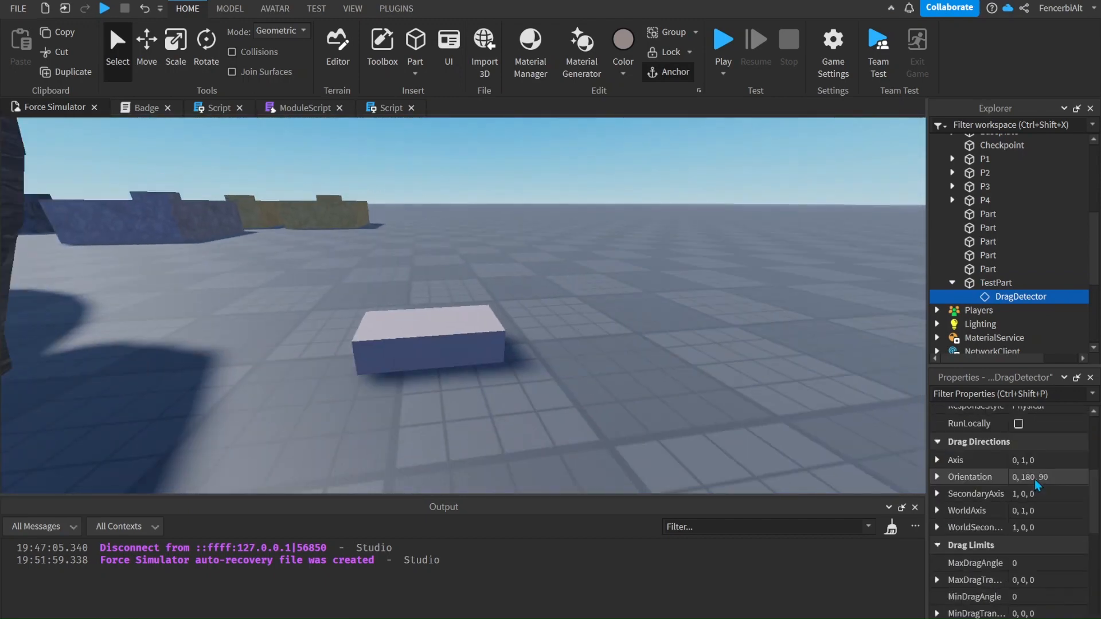
- Examine the DragDetector's behavior properties, the ResponseStyle options and the X, Y and Z components of its Axis
{"action": "scroll", "coordinate": [1035, 478], "scroll_direction": "up", "scroll_amount": 10}
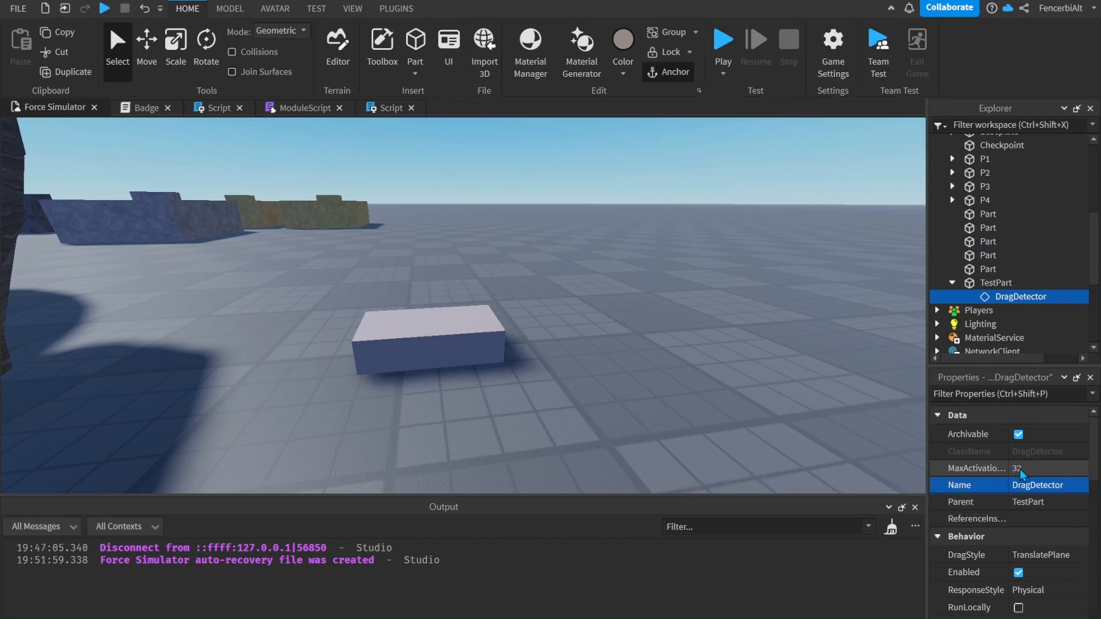
{"action": "right_click_drag", "start_coordinate": [765, 222], "coordinate": [747, 232]}
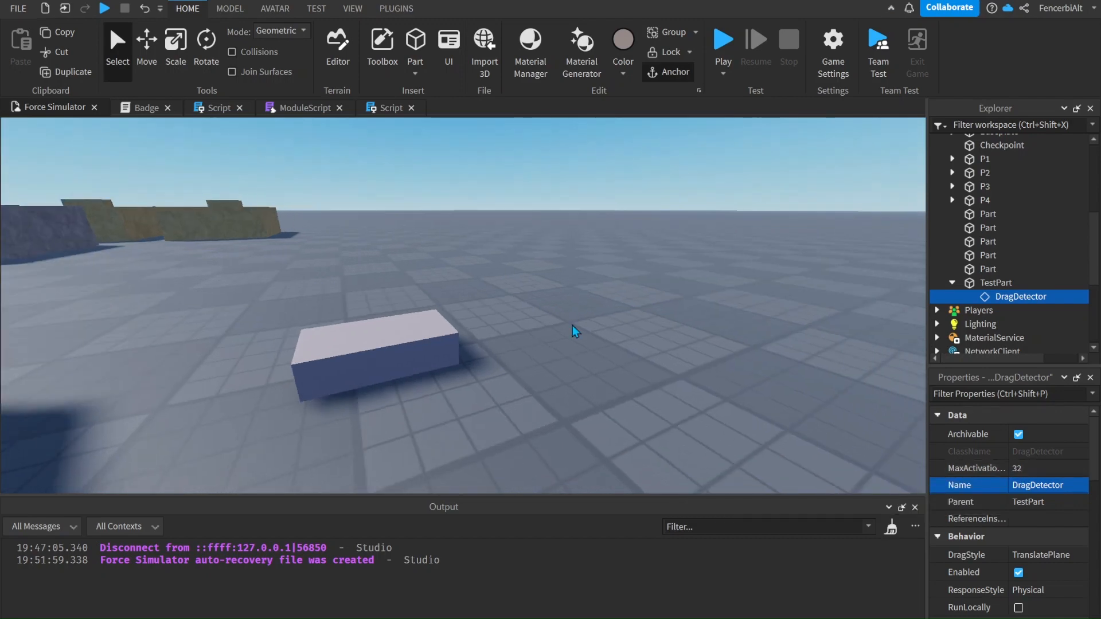
{"action": "right_click_drag", "start_coordinate": [504, 346], "coordinate": [517, 316]}
{"action": "scroll", "coordinate": [1002, 520], "scroll_direction": "down", "scroll_amount": 1}
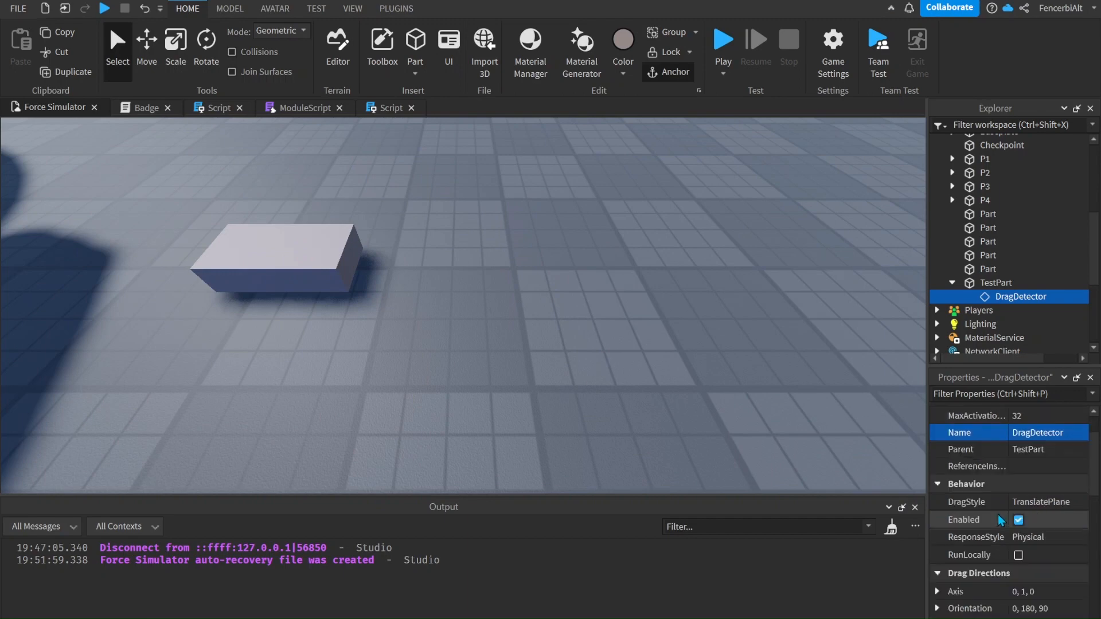
{"action": "left_click", "coordinate": [1024, 541]}
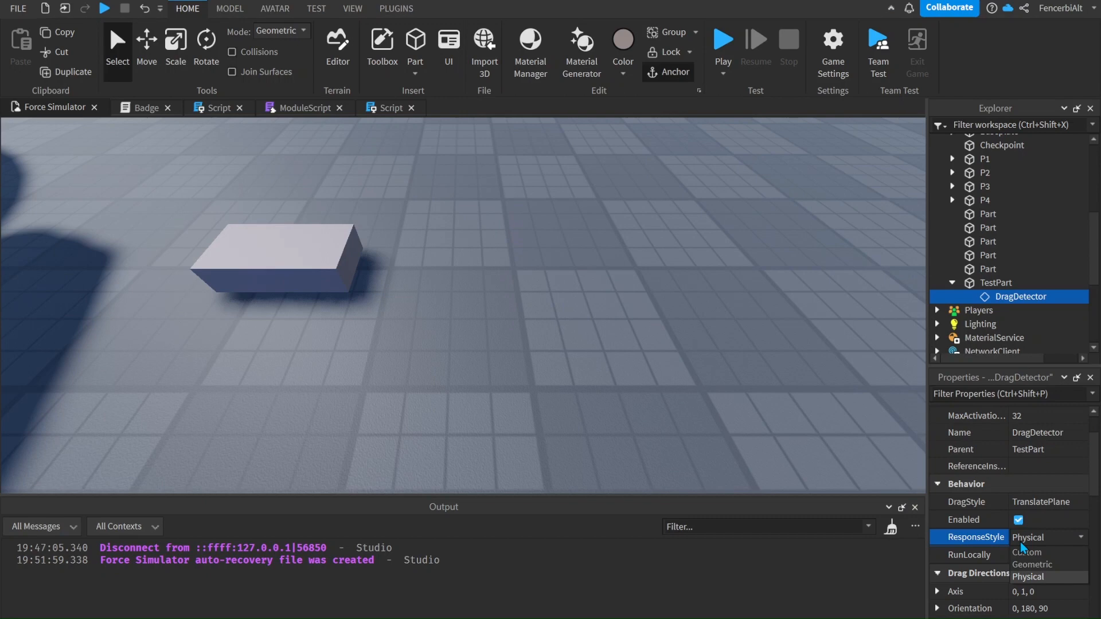
{"action": "right_click_drag", "start_coordinate": [568, 324], "coordinate": [568, 325]}
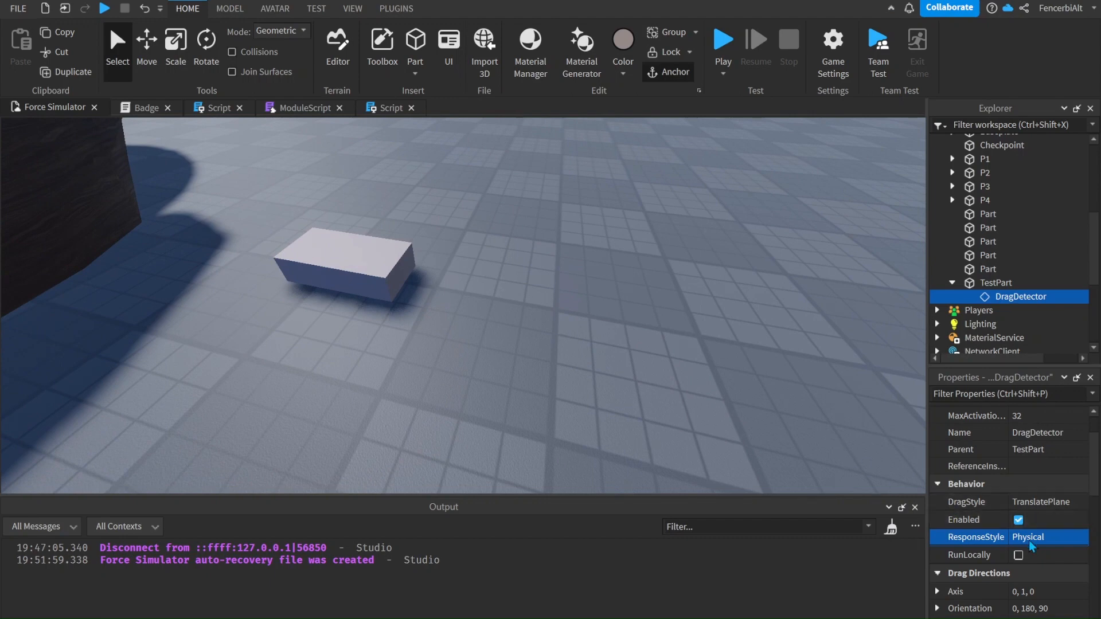
{"action": "scroll", "coordinate": [1029, 541], "scroll_direction": "down", "scroll_amount": 1}
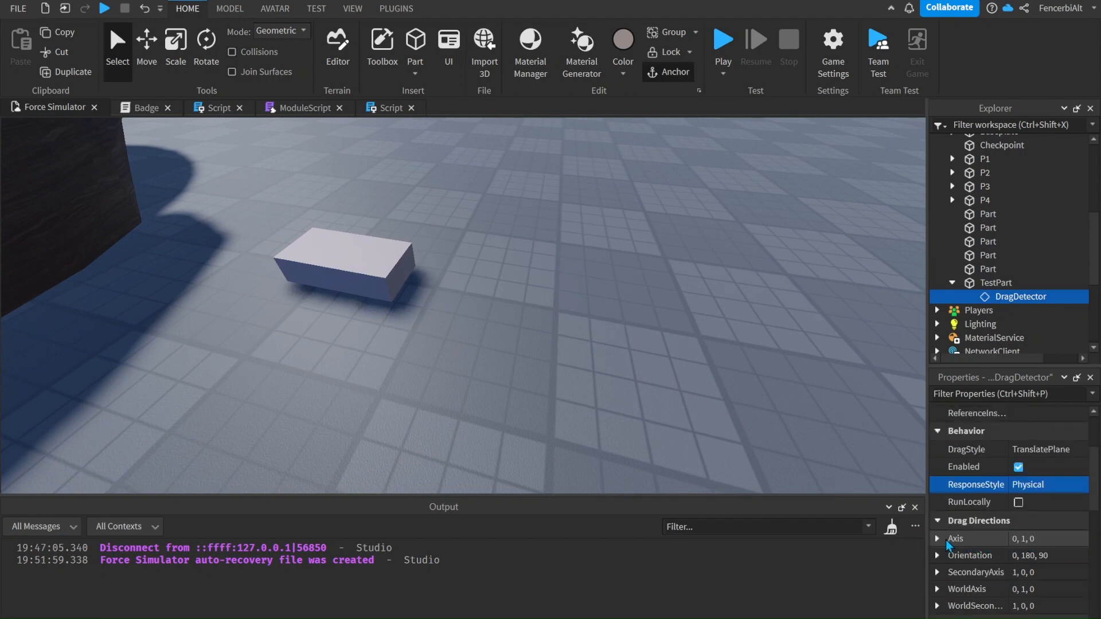
{"action": "scroll", "coordinate": [949, 538], "scroll_direction": "down", "scroll_amount": 1}
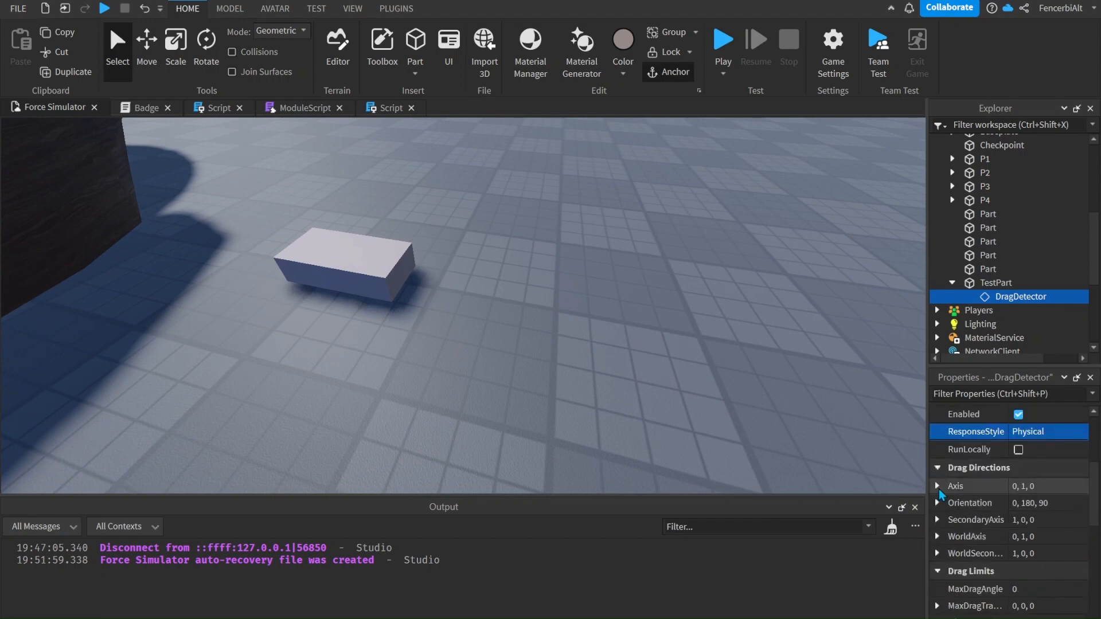
{"action": "left_click", "coordinate": [938, 487]}
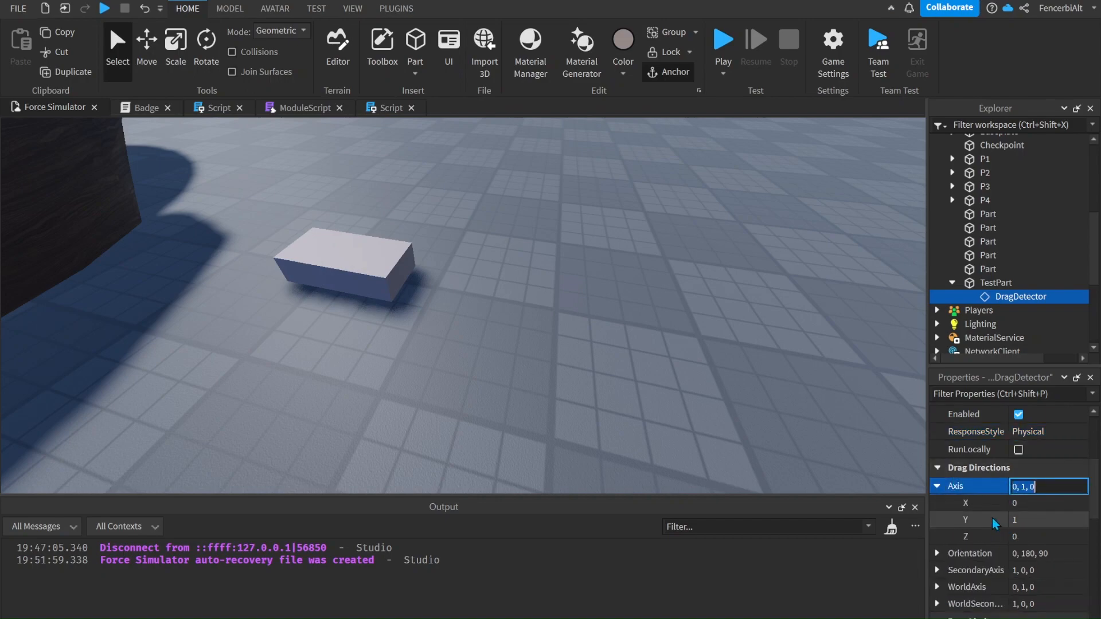
- Move TestPart across the baseplate to an open area away from the dark structure
{"action": "right_click_drag", "start_coordinate": [467, 345], "coordinate": [467, 345]}
{"action": "key", "text": "s"}
{"action": "key", "text": "w"}
{"action": "key", "text": "s"}
{"action": "left_click_drag", "start_coordinate": [457, 311], "coordinate": [777, 349]}
{"action": "right_click_drag", "start_coordinate": [776, 350], "coordinate": [776, 349]}
{"action": "left_click_drag", "start_coordinate": [776, 350], "coordinate": [575, 309]}
{"action": "key", "text": "w"}
{"action": "right_click_drag", "start_coordinate": [584, 317], "coordinate": [585, 317]}
{"action": "key", "text": "s"}
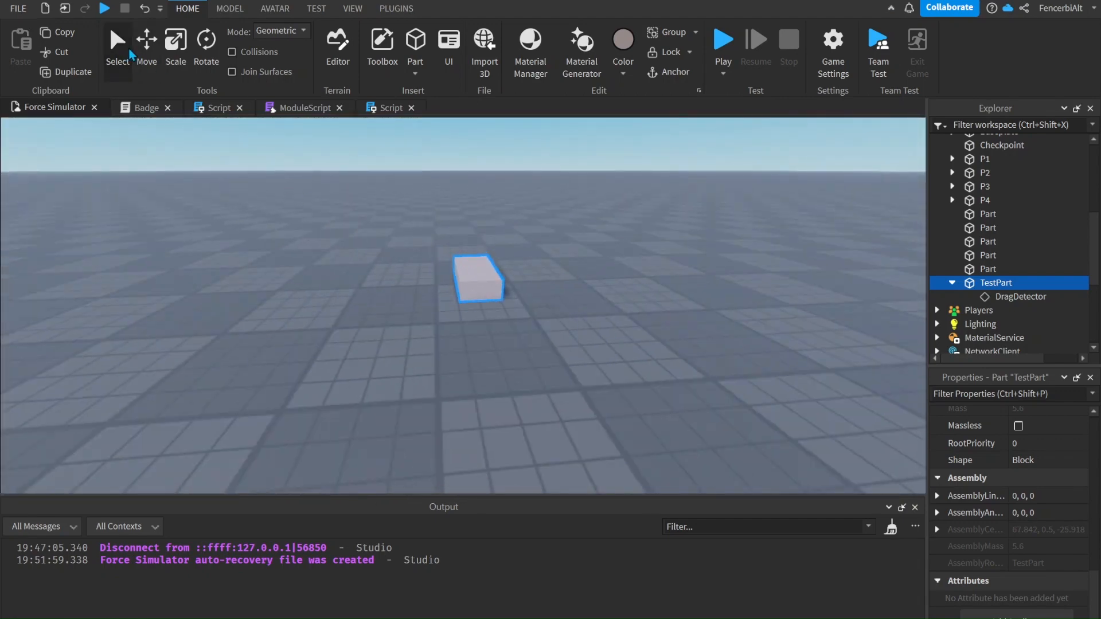
- Raise TestPart above the baseplate with the Move tool to a height of about 3.14 studs and review its part properties
{"action": "left_click", "coordinate": [147, 51]}
{"action": "left_click_drag", "start_coordinate": [479, 194], "coordinate": [517, 133]}
{"action": "key", "text": "w"}
{"action": "right_click_drag", "start_coordinate": [593, 208], "coordinate": [592, 208]}
{"action": "scroll", "coordinate": [1001, 477], "scroll_direction": "up", "scroll_amount": 5}
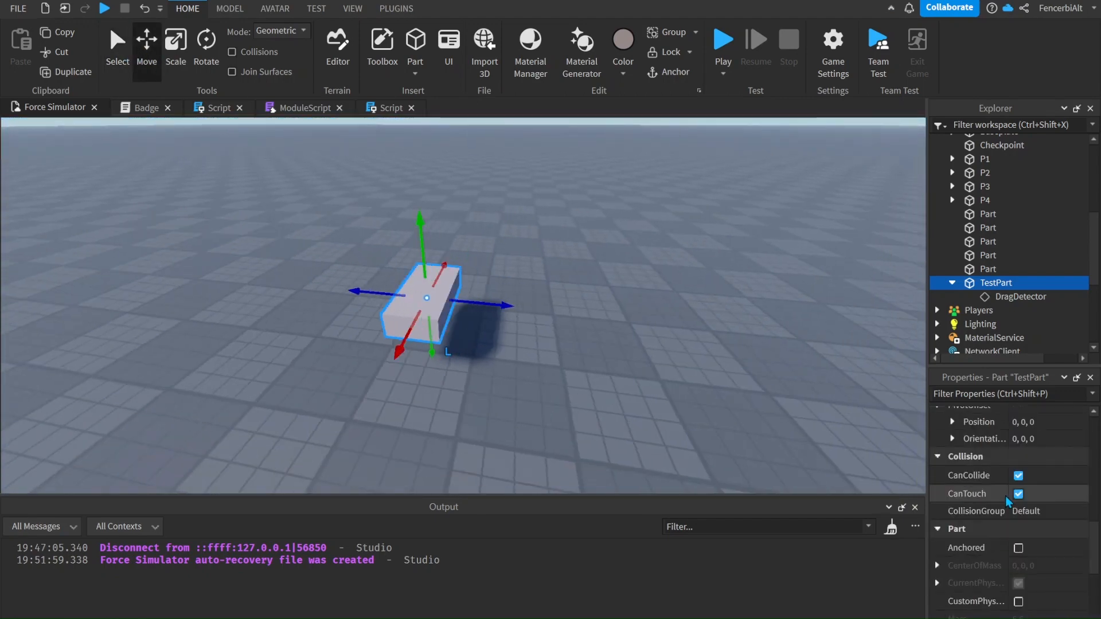
{"action": "scroll", "coordinate": [1014, 503], "scroll_direction": "down", "scroll_amount": 2}
{"action": "scroll", "coordinate": [1014, 506], "scroll_direction": "up", "scroll_amount": 4}
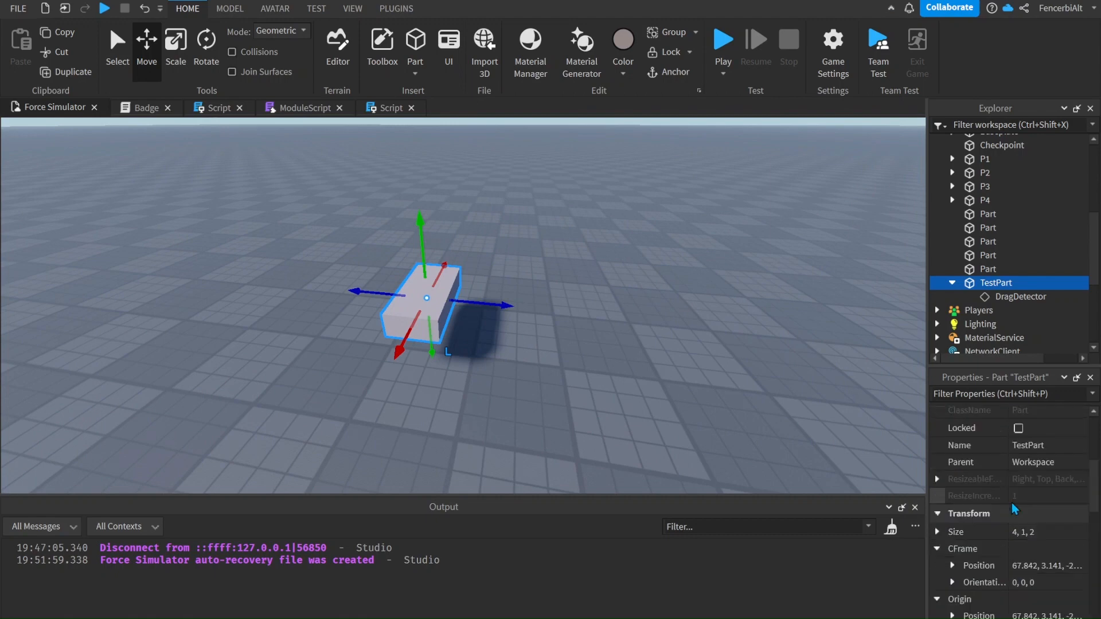
{"action": "scroll", "coordinate": [1015, 510], "scroll_direction": "up", "scroll_amount": 1}
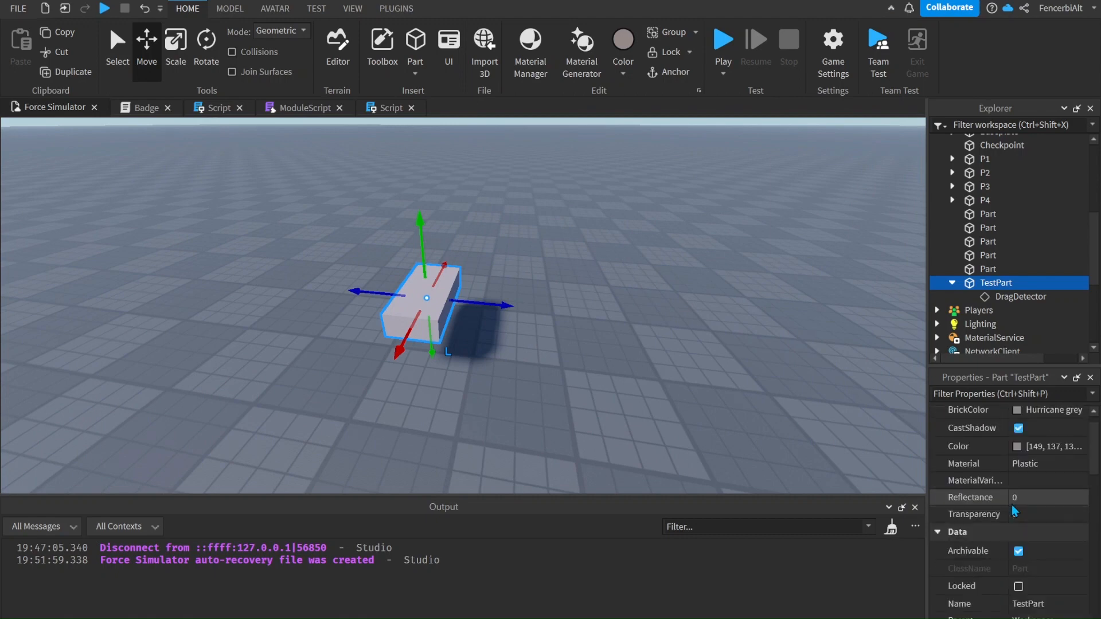
{"action": "scroll", "coordinate": [1014, 510], "scroll_direction": "down", "scroll_amount": 4}
{"action": "scroll", "coordinate": [996, 469], "scroll_direction": "down", "scroll_amount": 3}
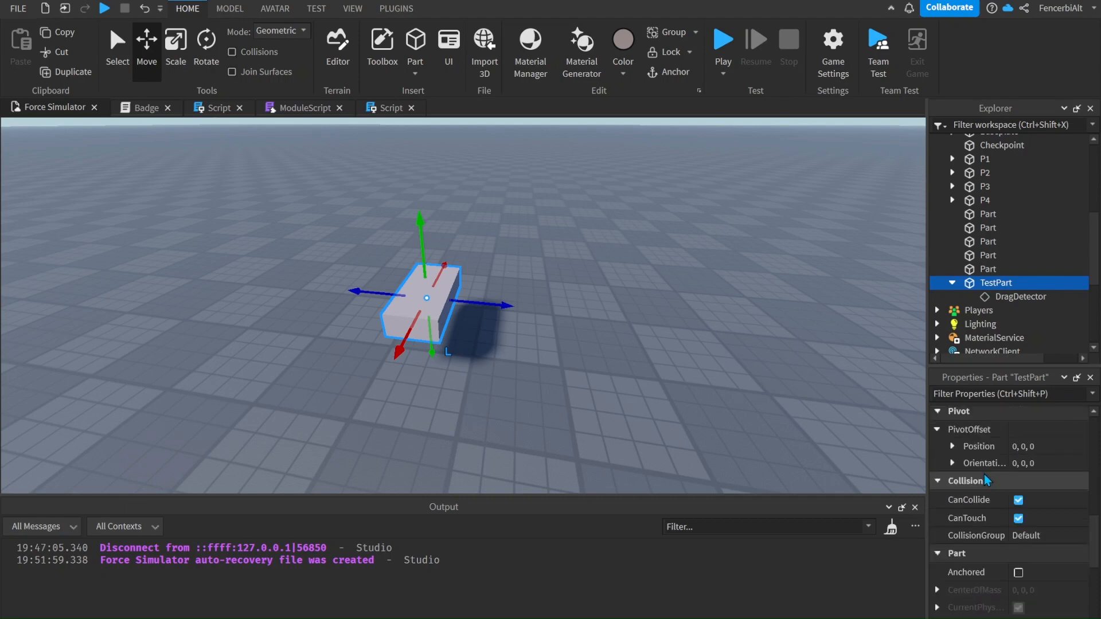
- Set the Z component of the DragDetector's Axis to 1
{"action": "left_click", "coordinate": [1000, 299]}
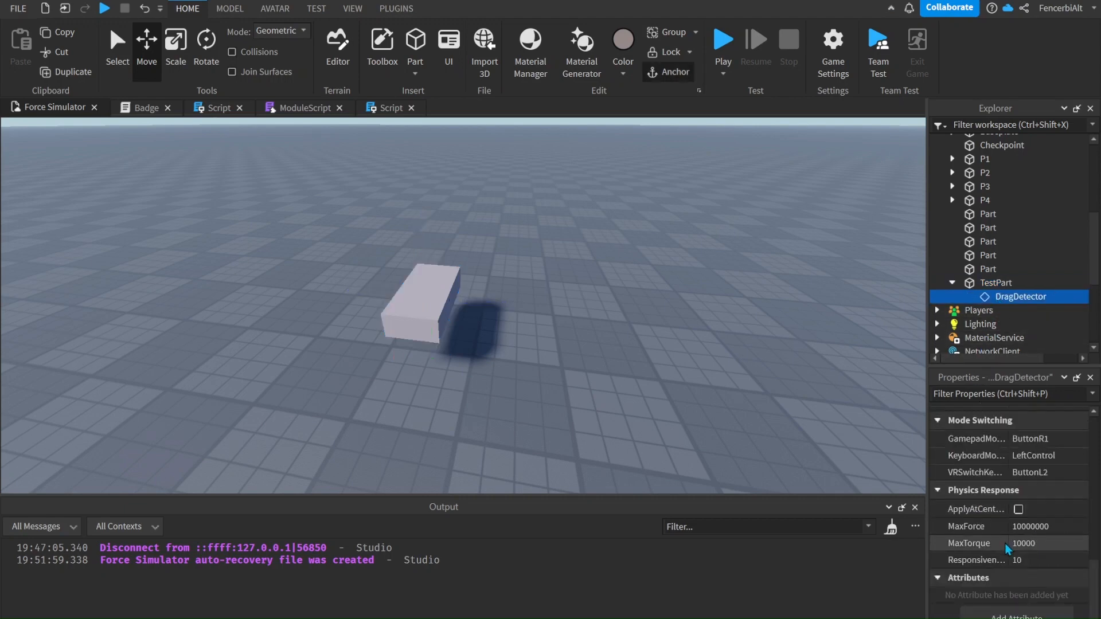
{"action": "scroll", "coordinate": [1003, 536], "scroll_direction": "up", "scroll_amount": 5}
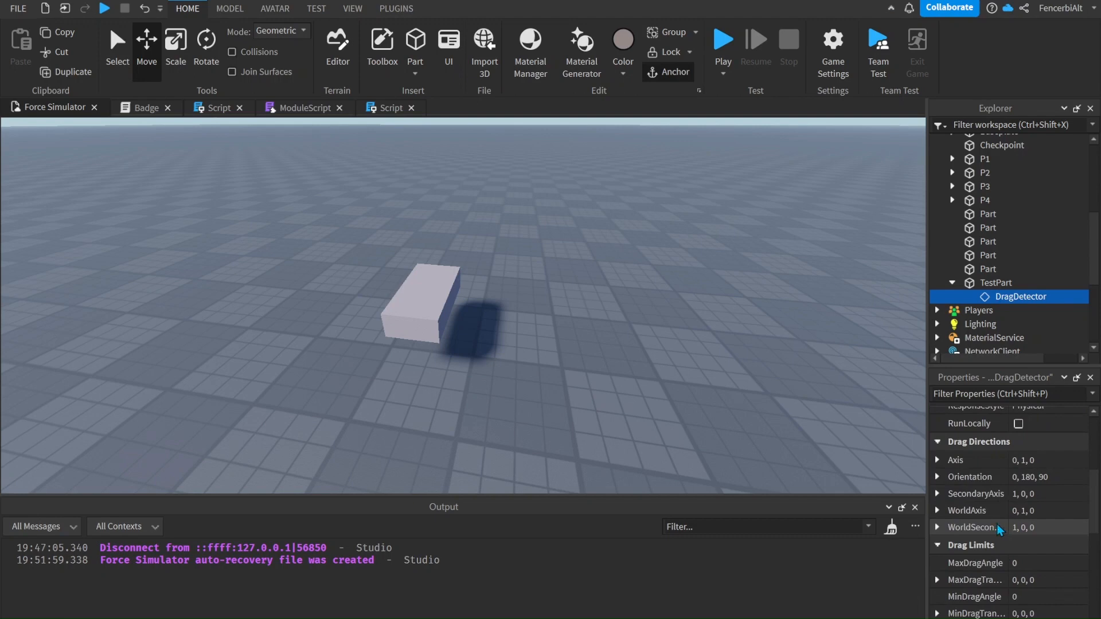
{"action": "left_click", "coordinate": [937, 460]}
{"action": "left_click", "coordinate": [1020, 508]}
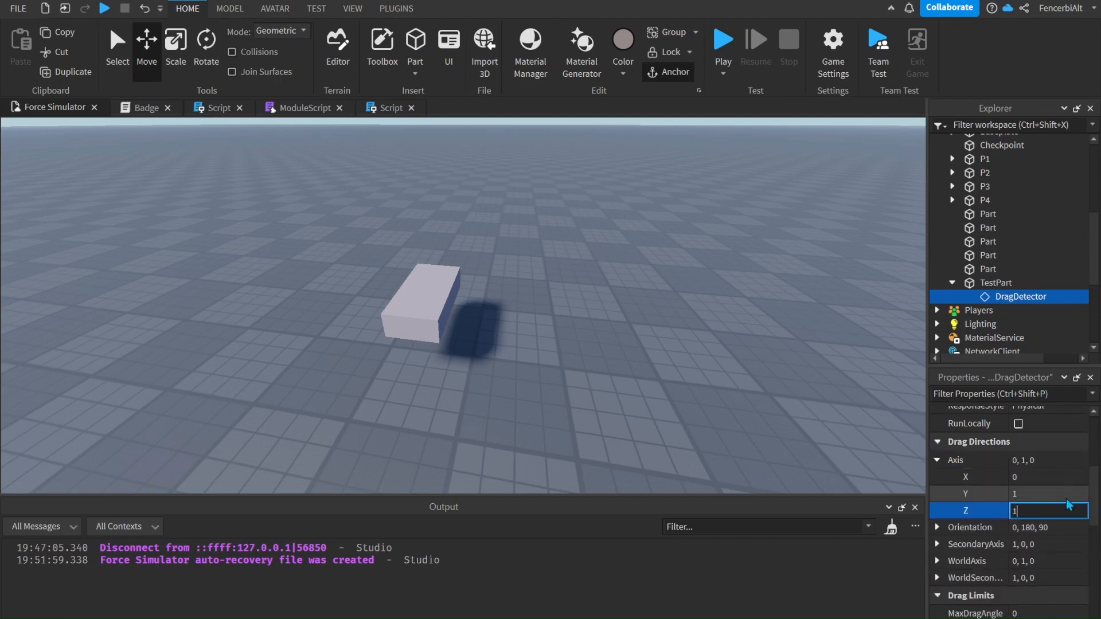
{"action": "key", "text": "Return"}
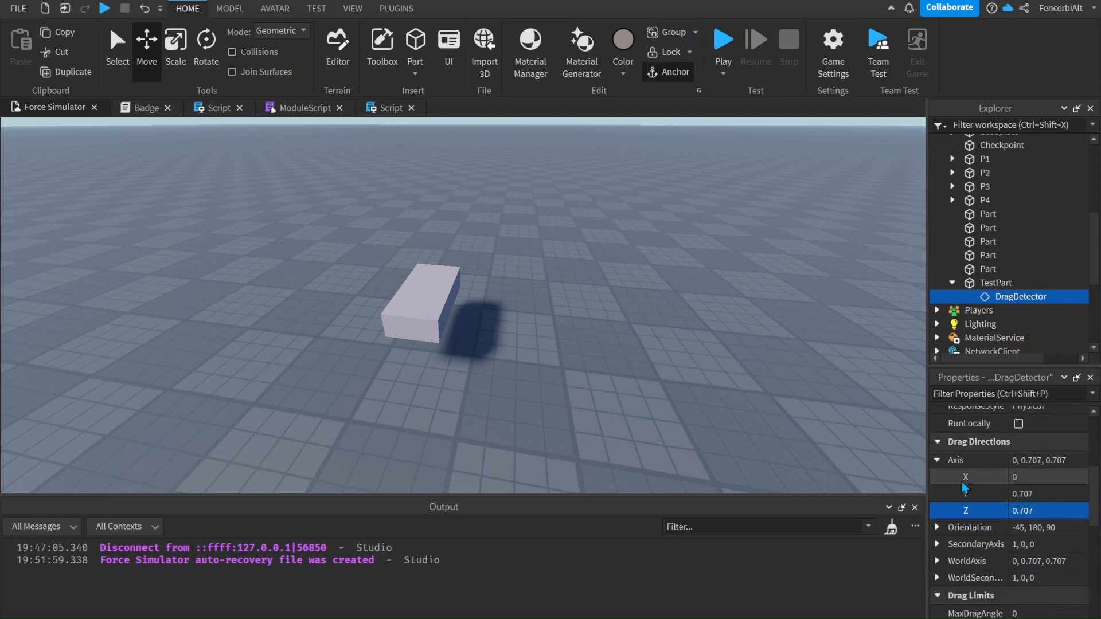
- Try an Axis X value of 1 on the DragDetector and set it back to 0
{"action": "left_click", "coordinate": [1060, 475]}
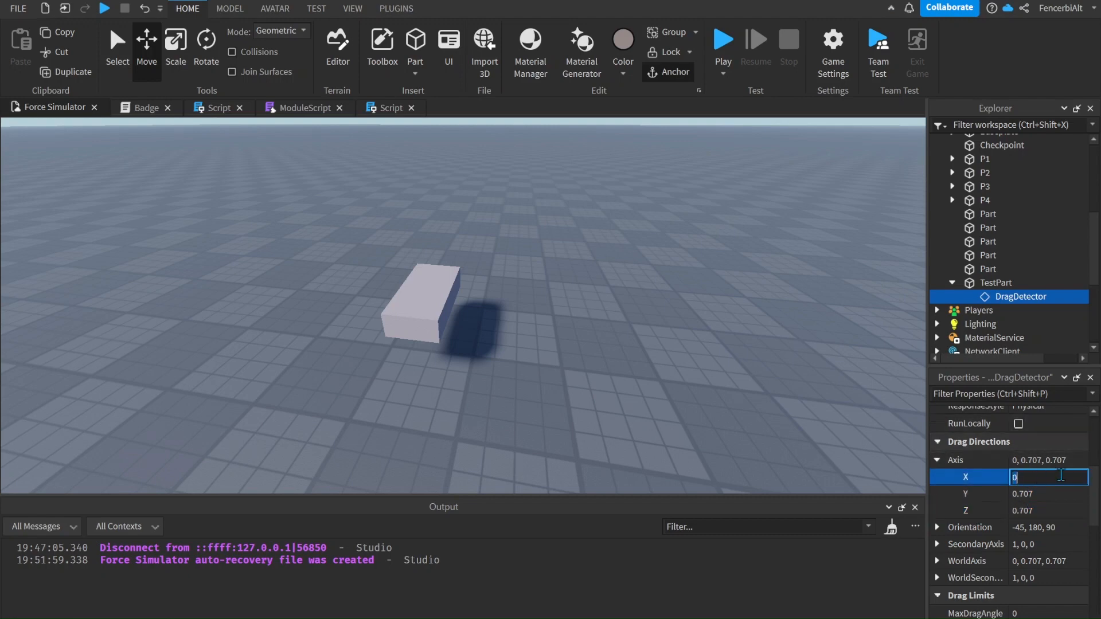
{"action": "type", "text": "1"}
{"action": "key", "text": "Return"}
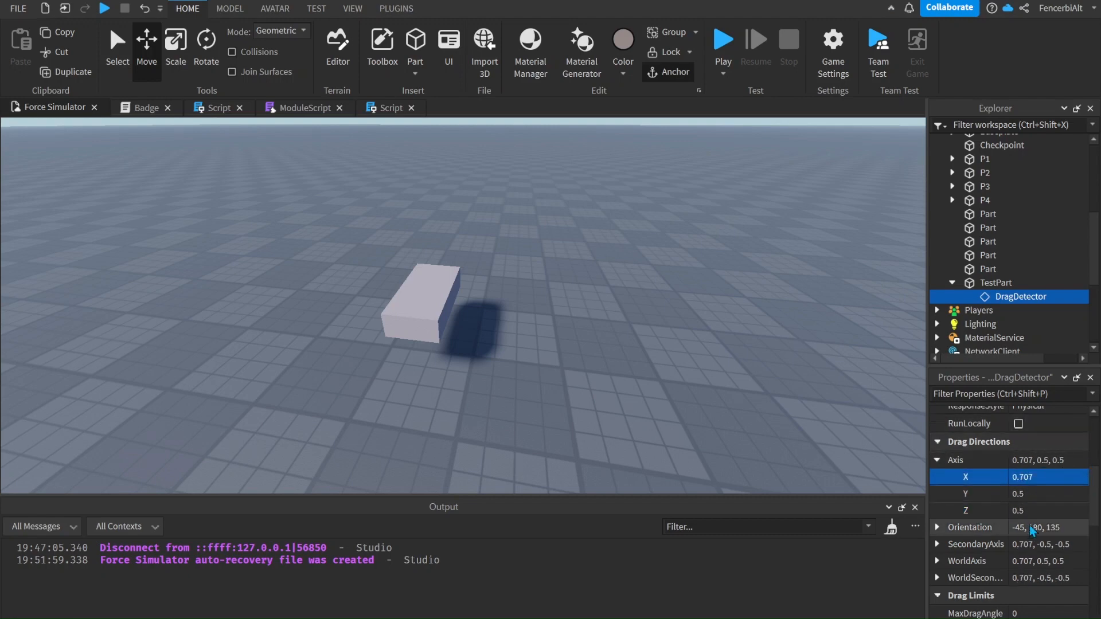
{"action": "left_click", "coordinate": [1037, 478]}
{"action": "type", "text": "0"}
{"action": "key", "text": "Return"}
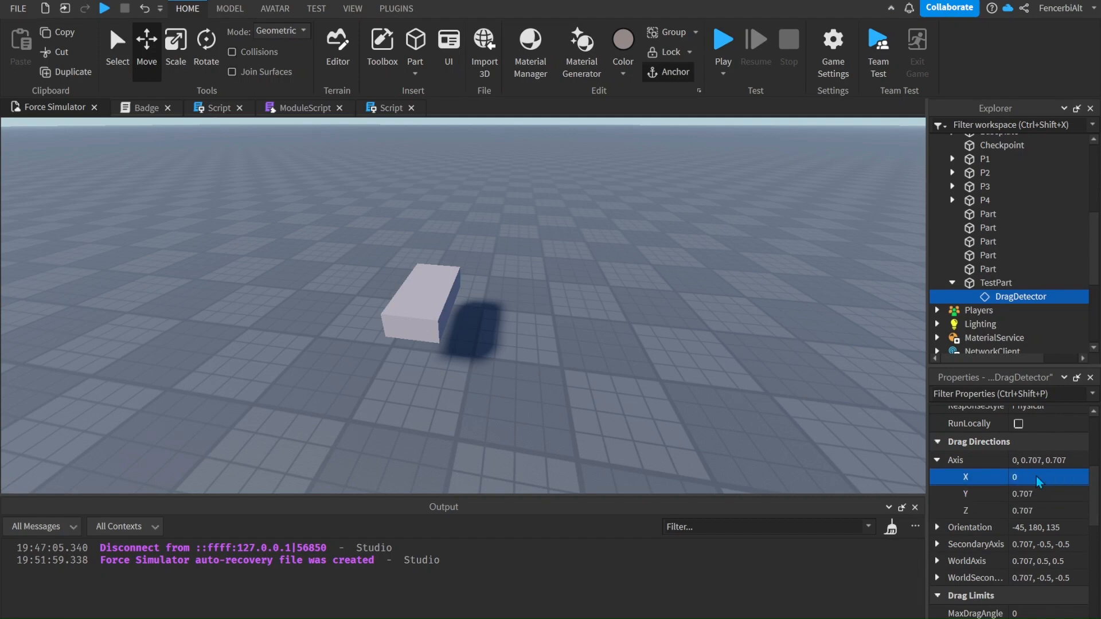
{"action": "left_click", "coordinate": [1027, 510]}
{"action": "left_click", "coordinate": [577, 325]}
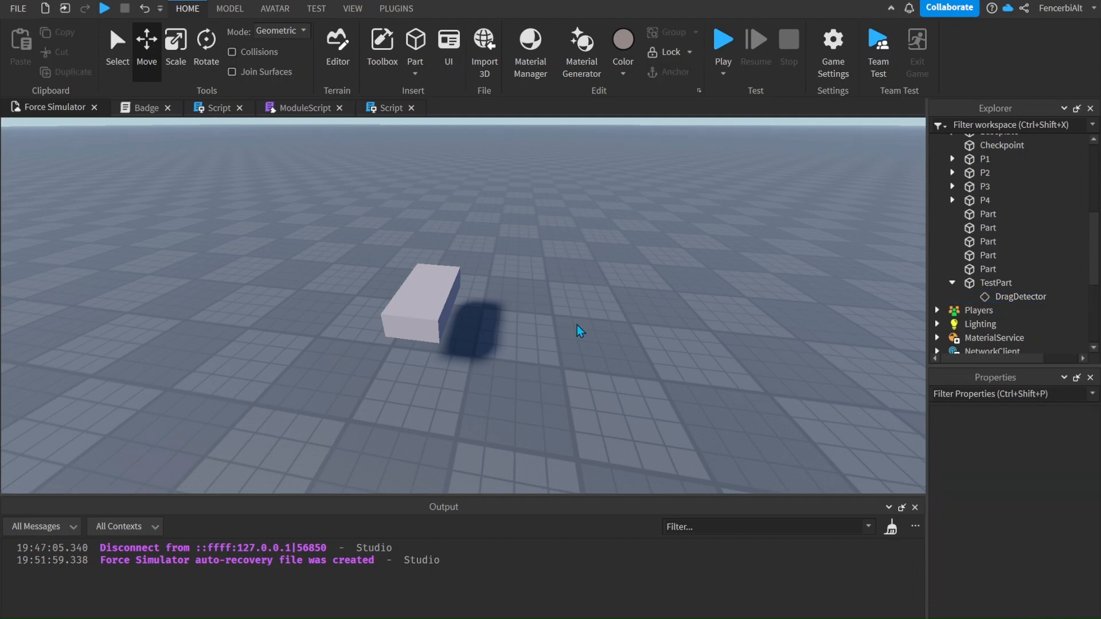
- Review the raised TestPart's properties and its DragDetector's Mode Switching and Physics Response settings, including Responsiveness
{"action": "key", "text": "s"}
{"action": "right_click_drag", "start_coordinate": [577, 324], "coordinate": [577, 325]}
{"action": "key", "text": "w"}
{"action": "key", "text": "s"}
{"action": "left_click", "coordinate": [463, 311]}
{"action": "scroll", "coordinate": [586, 311], "scroll_direction": "down", "scroll_amount": 2}
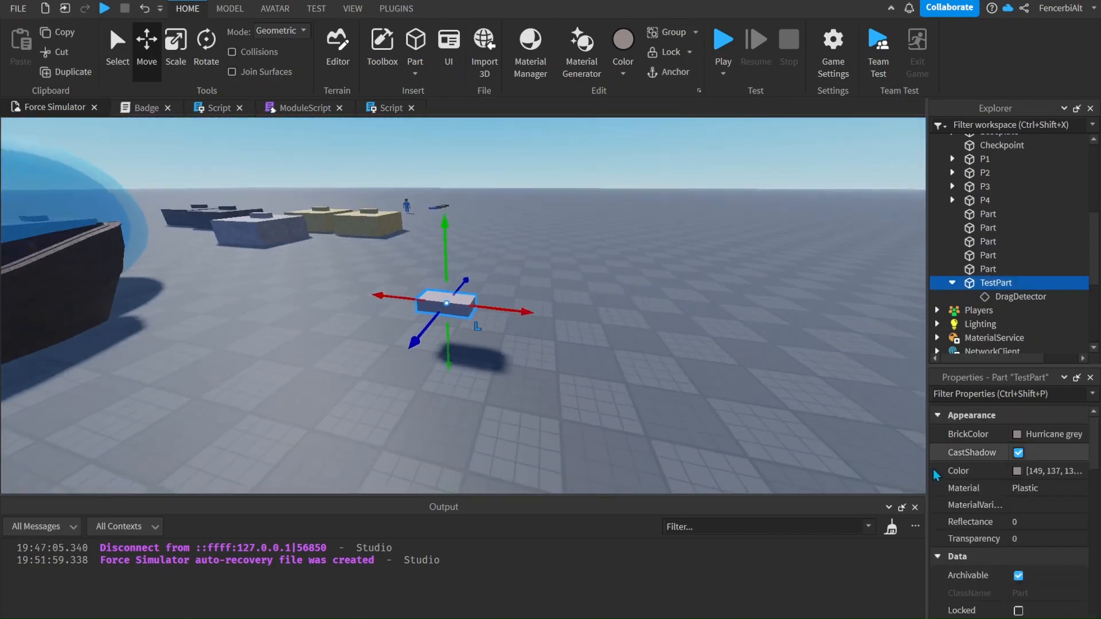
{"action": "scroll", "coordinate": [1074, 538], "scroll_direction": "down", "scroll_amount": 5}
{"action": "scroll", "coordinate": [1073, 516], "scroll_direction": "up", "scroll_amount": 2}
{"action": "left_click", "coordinate": [1021, 296]}
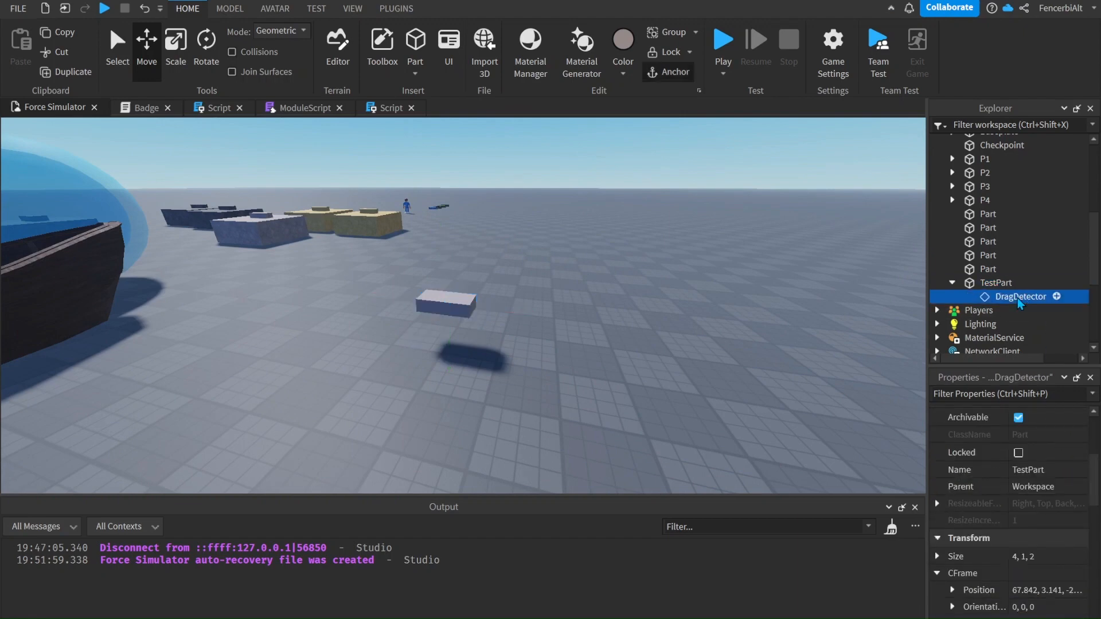
{"action": "scroll", "coordinate": [1059, 473], "scroll_direction": "down", "scroll_amount": 4}
{"action": "scroll", "coordinate": [1059, 473], "scroll_direction": "down", "scroll_amount": 1}
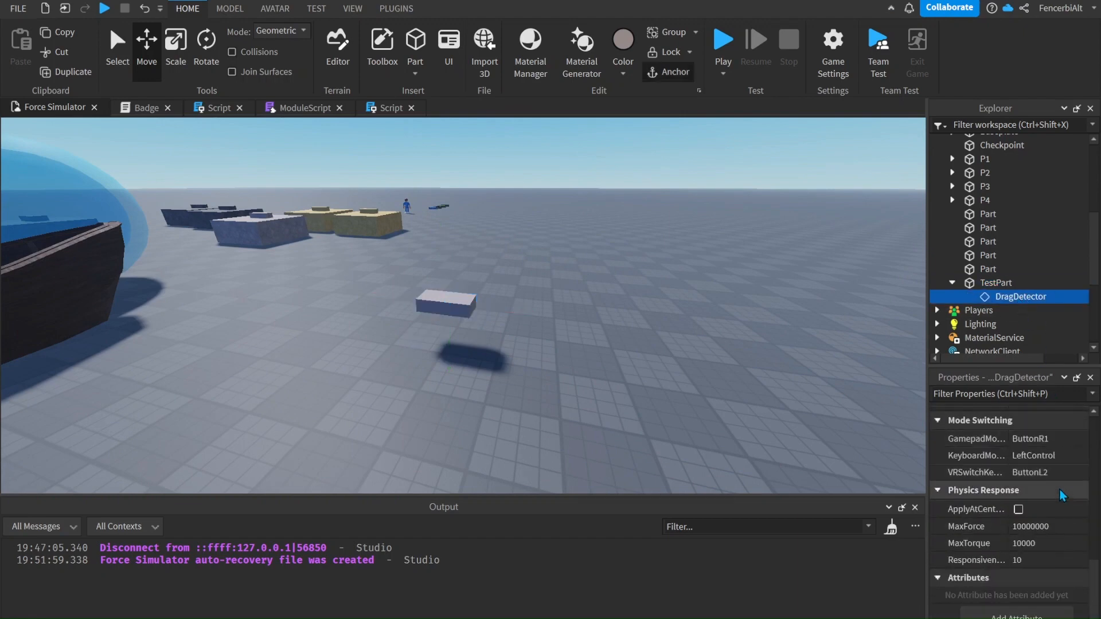
{"action": "left_click", "coordinate": [997, 558]}
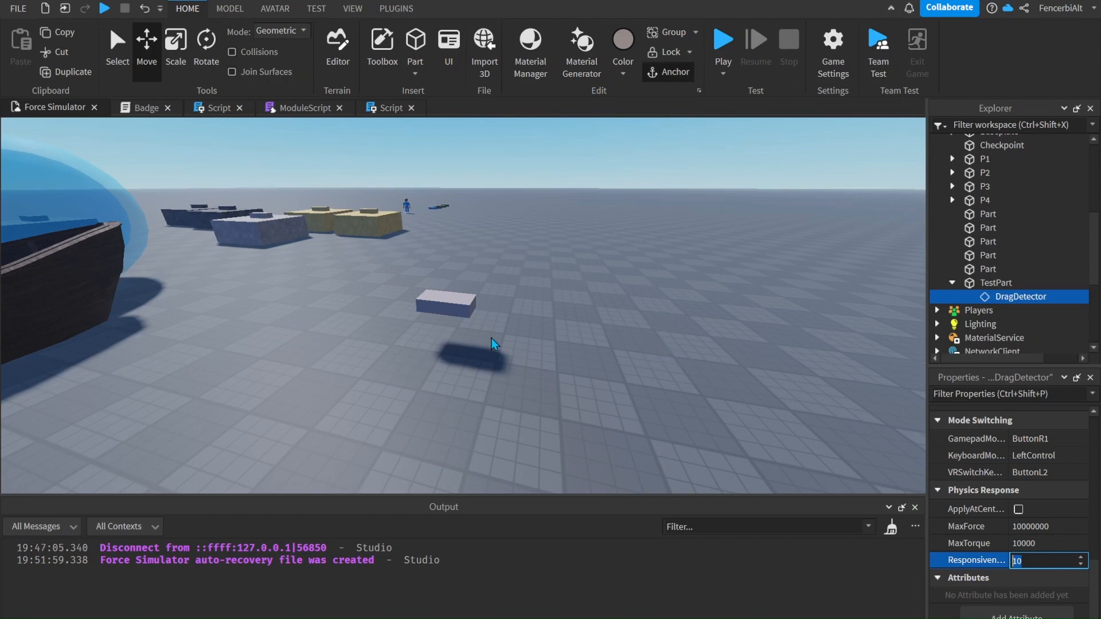
- Place TestPart back down on the baseplate and try shifting the nearest yellow block
{"action": "left_click_drag", "start_coordinate": [458, 300], "coordinate": [470, 359]}
{"action": "right_click_drag", "start_coordinate": [471, 360], "coordinate": [457, 350]}
{"action": "key", "text": "w"}
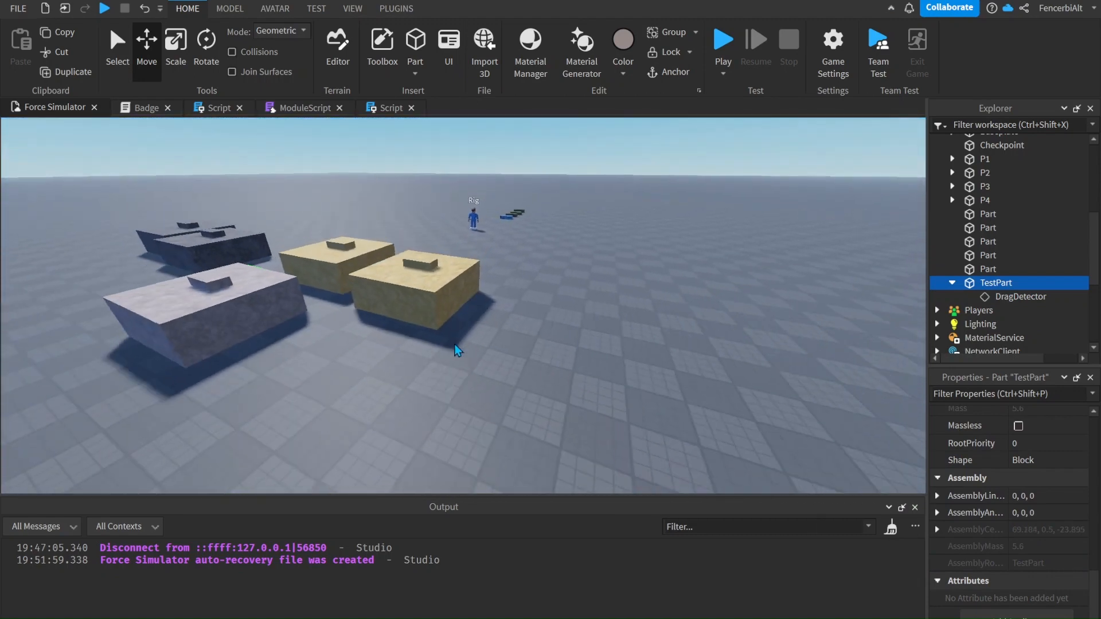
{"action": "left_click", "coordinate": [438, 312]}
{"action": "left_click_drag", "start_coordinate": [439, 313], "coordinate": [419, 302]}
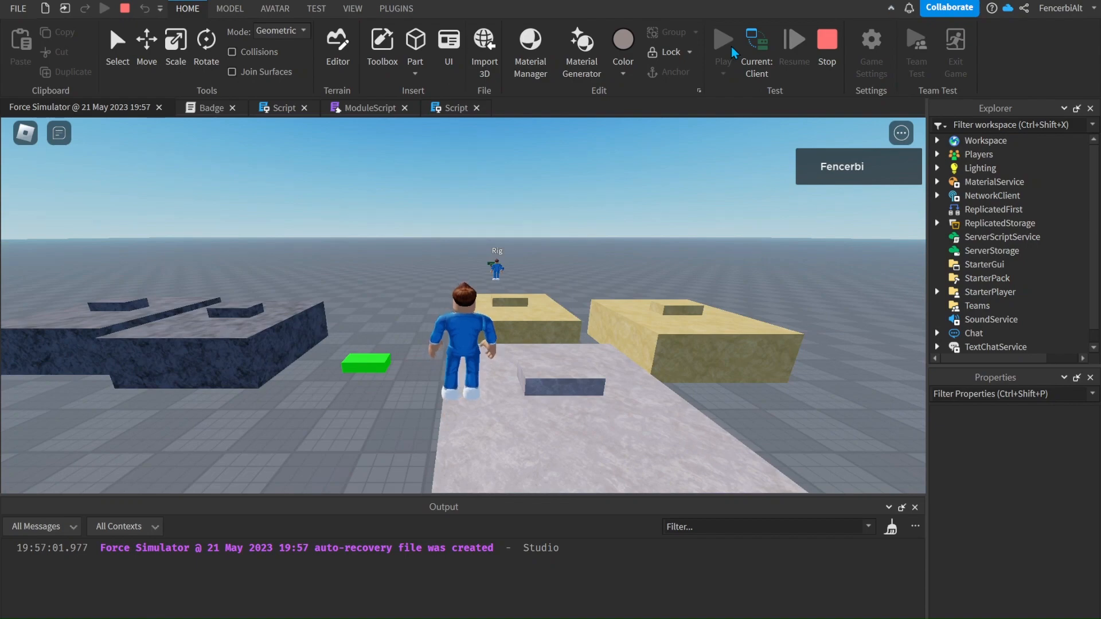
- In the playtest, walk the character off the pale stone block and look around at the surrounding blocks
{"action": "right_click_drag", "start_coordinate": [585, 314], "coordinate": [540, 224]}
{"action": "key", "text": "w"}
{"action": "key", "text": "space"}
{"action": "key", "text": "d"}
{"action": "key", "text": "d"}
{"action": "right_click_drag", "start_coordinate": [626, 325], "coordinate": [631, 338]}
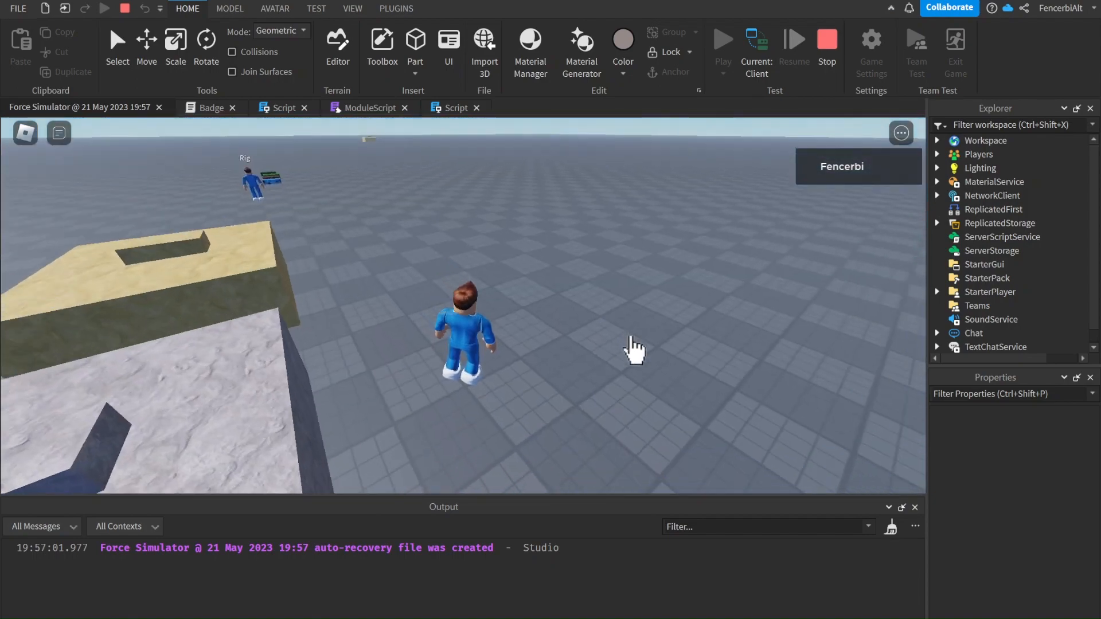
{"action": "right_click_drag", "start_coordinate": [794, 324], "coordinate": [805, 328]}
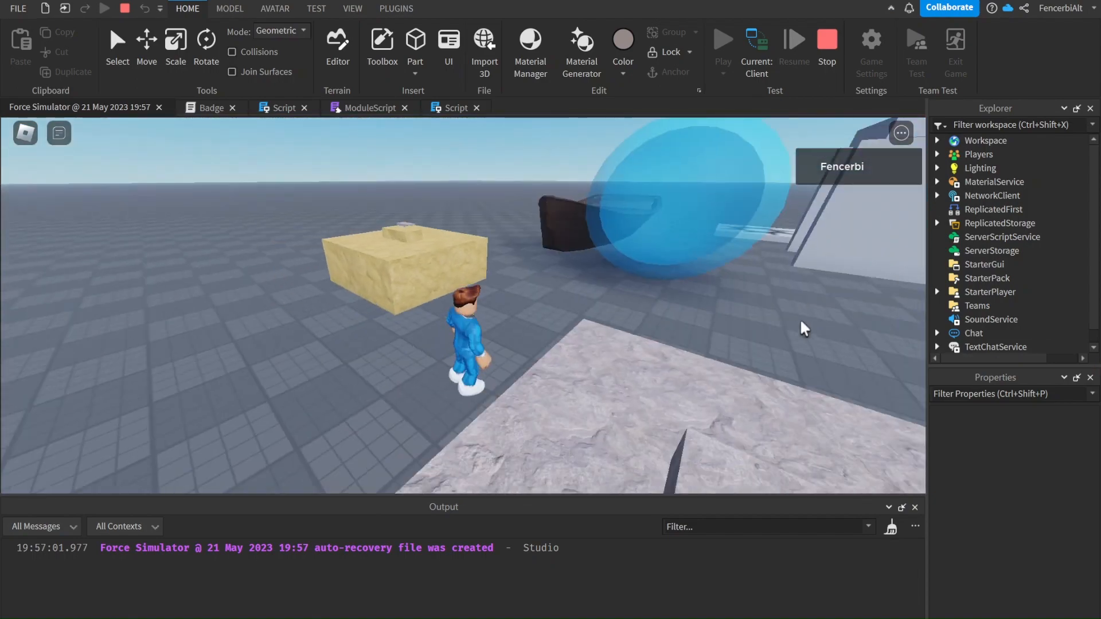
- Run the character past the yellow and dark stone blocks toward the tall white structure
{"action": "key", "text": "w"}
{"action": "right_click_drag", "start_coordinate": [595, 270], "coordinate": [579, 373]}
{"action": "key", "text": "space"}
{"action": "right_click_drag", "start_coordinate": [622, 215], "coordinate": [577, 118]}
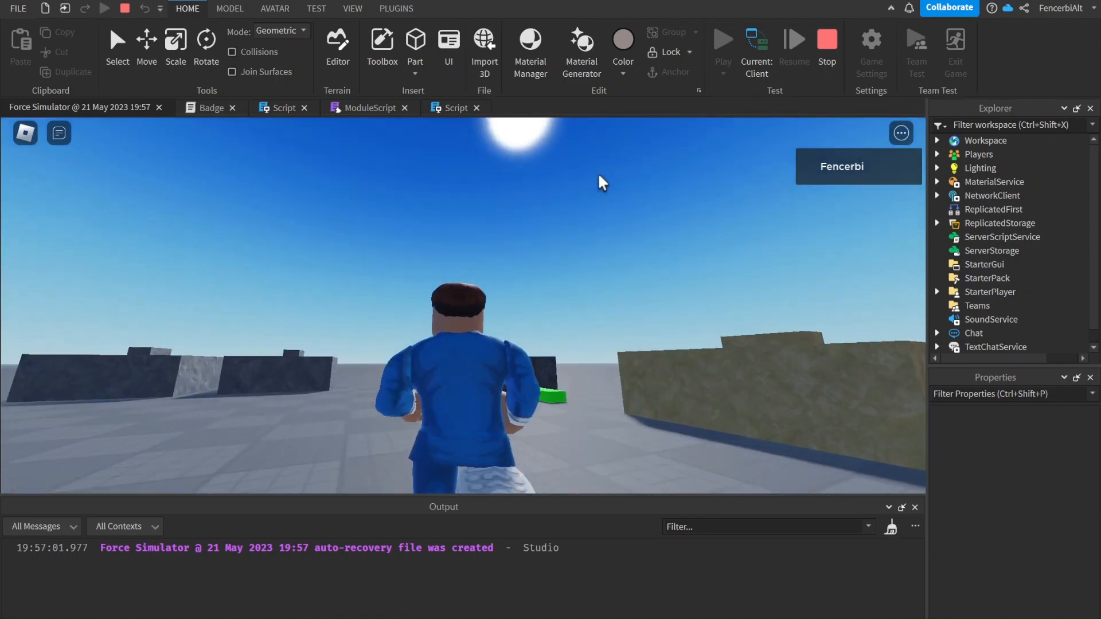
{"action": "right_click_drag", "start_coordinate": [600, 182], "coordinate": [490, 308]}
{"action": "key", "text": "w"}
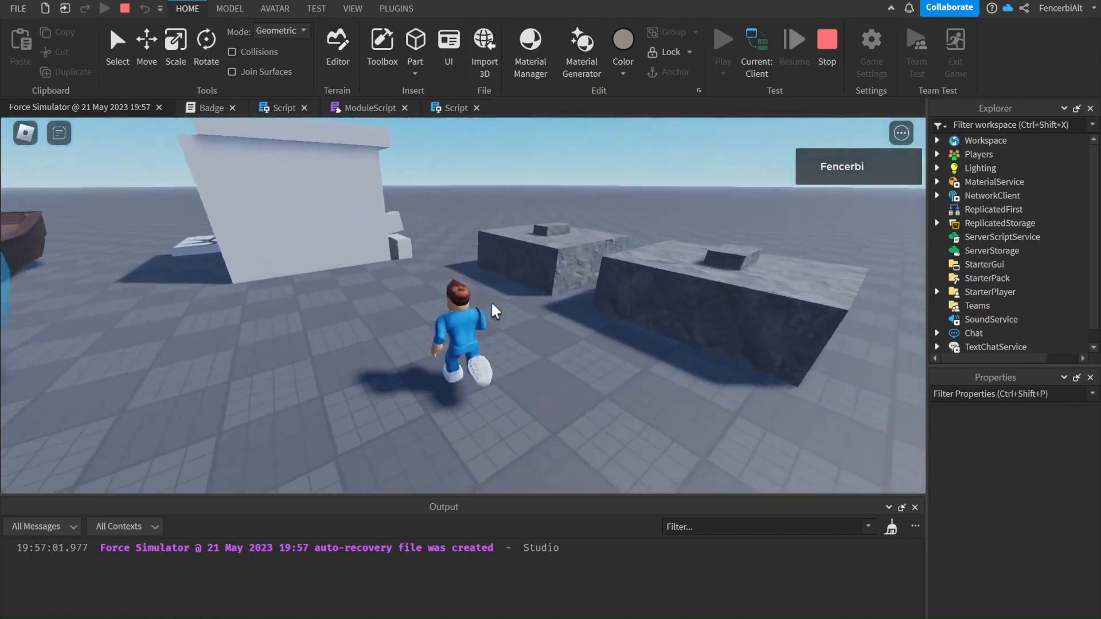
- Walk the character around the white structure to the wooden boat and view the scene from there
{"action": "right_click_drag", "start_coordinate": [548, 274], "coordinate": [279, 264]}
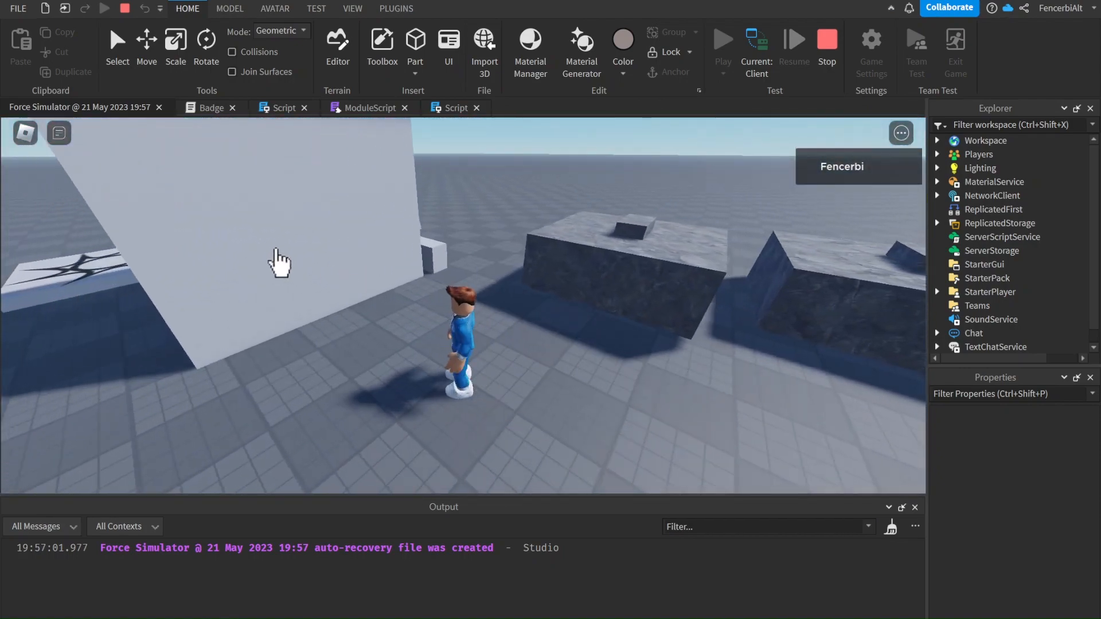
{"action": "right_click_drag", "start_coordinate": [342, 235], "coordinate": [248, 168]}
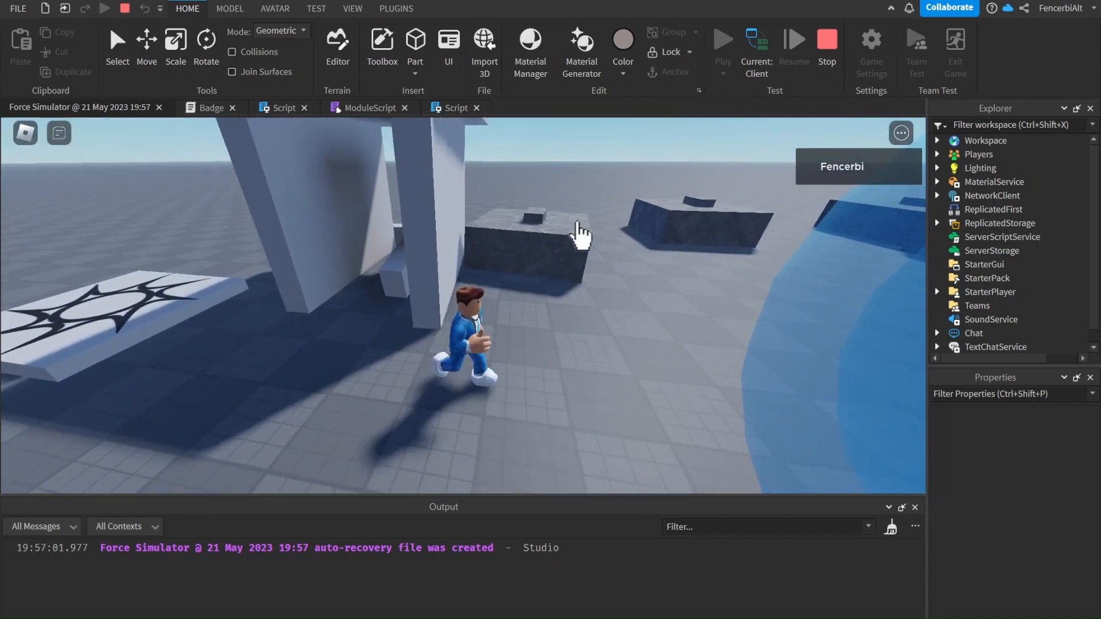
{"action": "right_click_drag", "start_coordinate": [585, 233], "coordinate": [562, 253]}
{"action": "right_click_drag", "start_coordinate": [545, 217], "coordinate": [523, 213]}
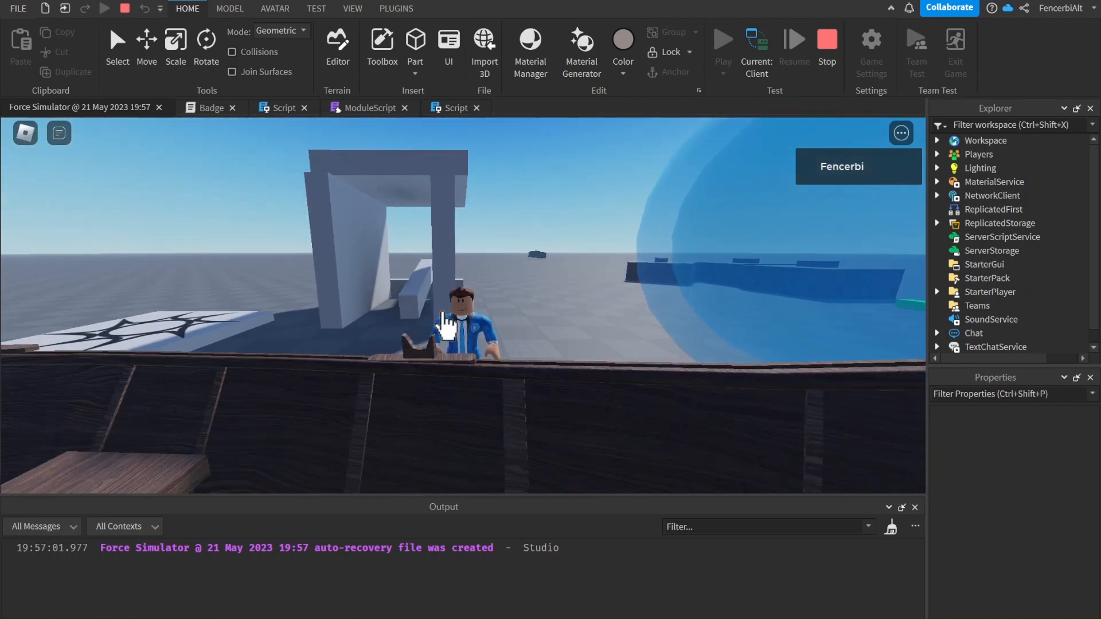
{"action": "right_click_drag", "start_coordinate": [516, 309], "coordinate": [518, 308]}
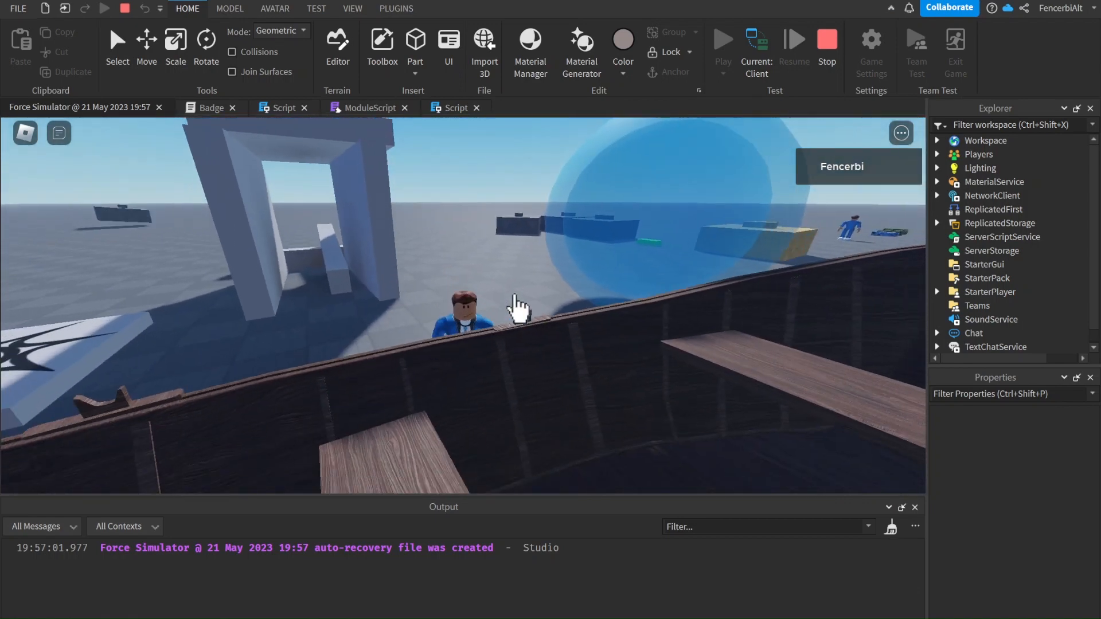
- In the playtest, run the character from the wooden boat past the white structure to the dark stone blocks
{"action": "right_click_drag", "start_coordinate": [448, 240], "coordinate": [418, 226]}
{"action": "key", "text": "a"}
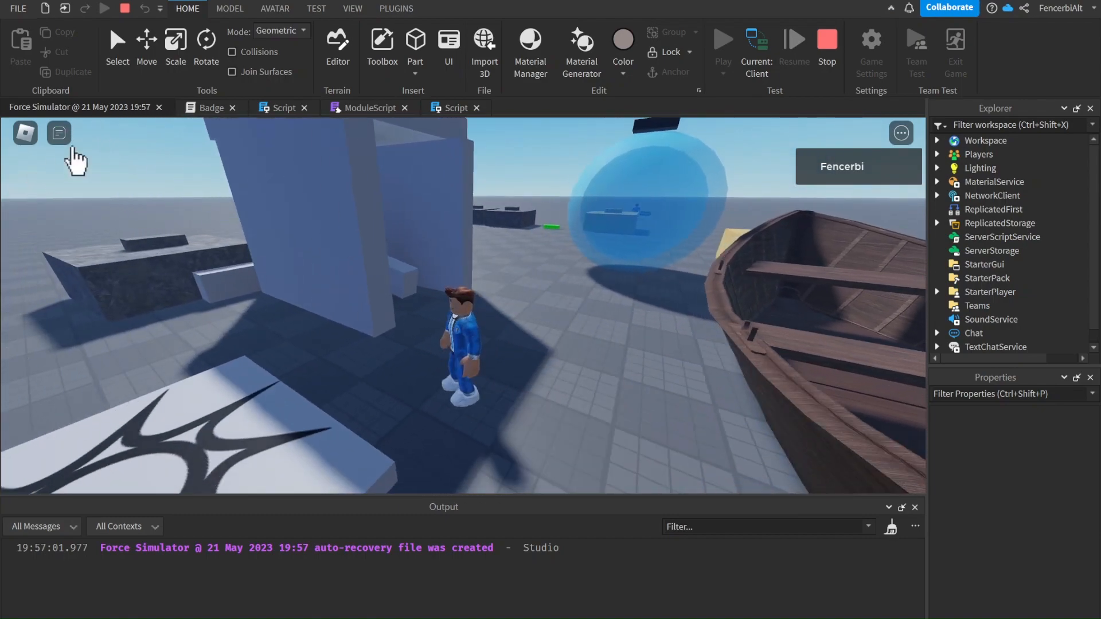
{"action": "key", "text": "w"}
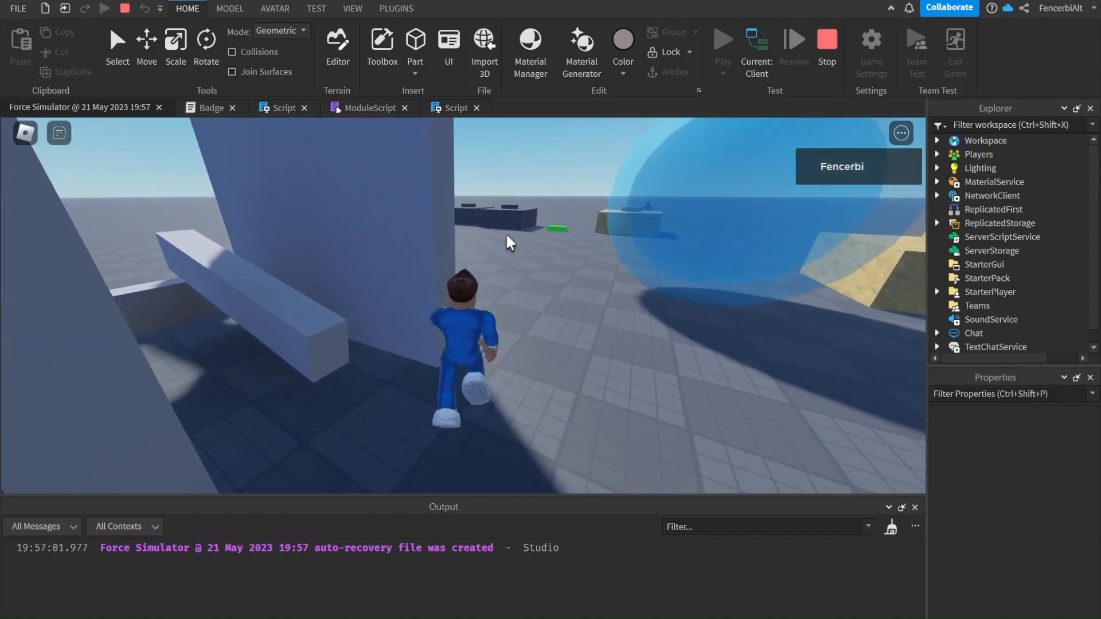
{"action": "key", "text": "w"}
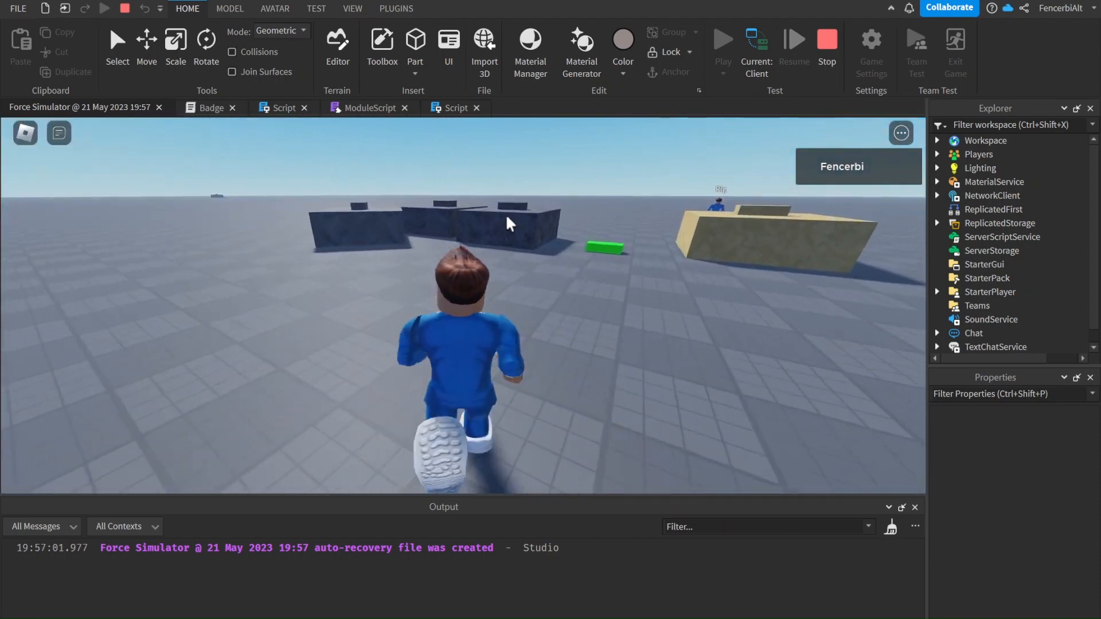
{"action": "key", "text": "w"}
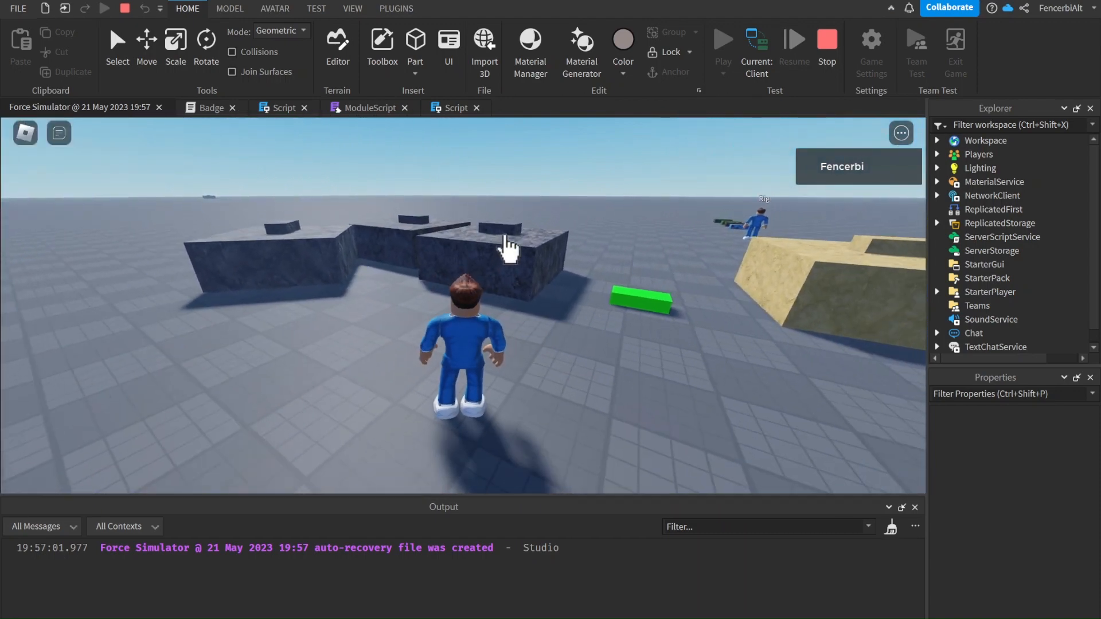
- Lift the nearest dark stone block into the air above the other dark blocks and release it
{"action": "key", "text": "d"}
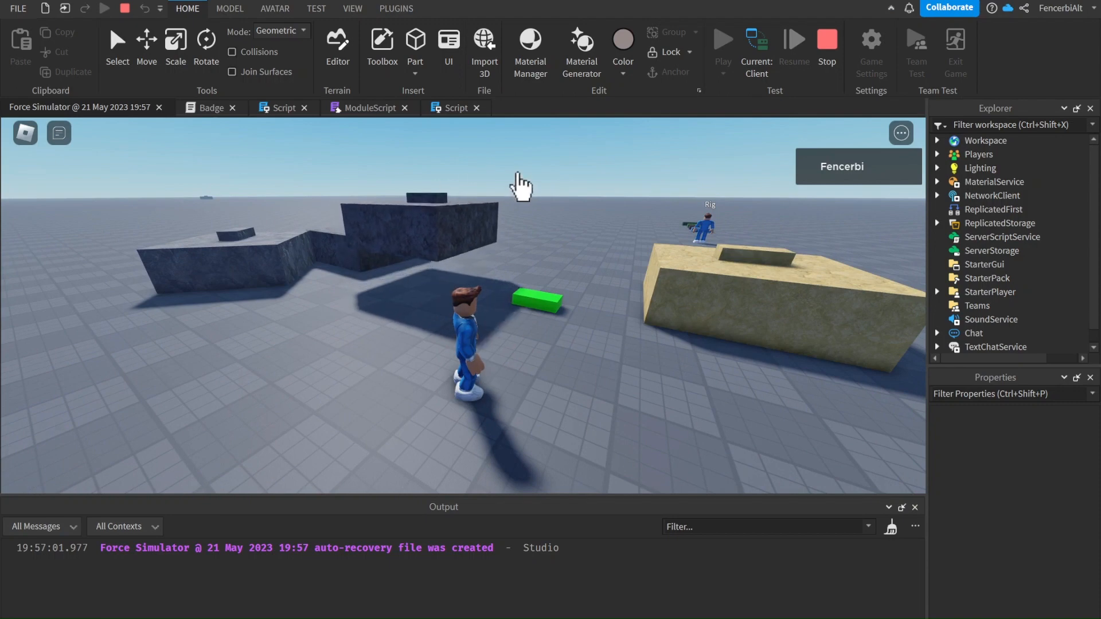
{"action": "left_click_drag", "start_coordinate": [683, 184], "coordinate": [383, 189]}
{"action": "key", "text": "w"}
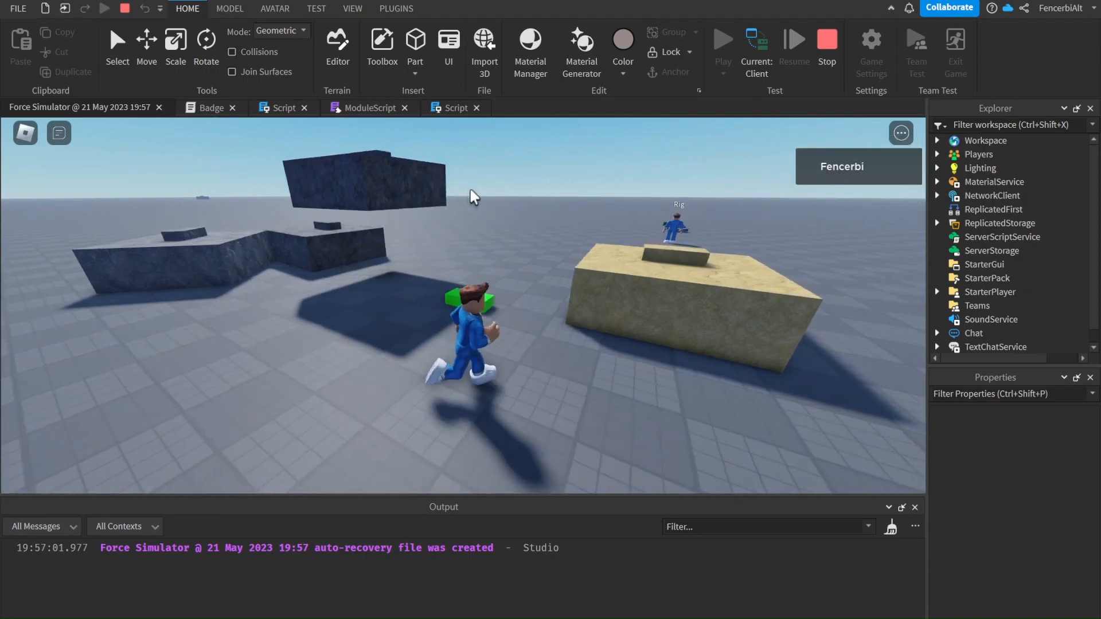
- Run the character past the yellow block near the wooden boat and jump aboard the boat
{"action": "key", "text": "space"}
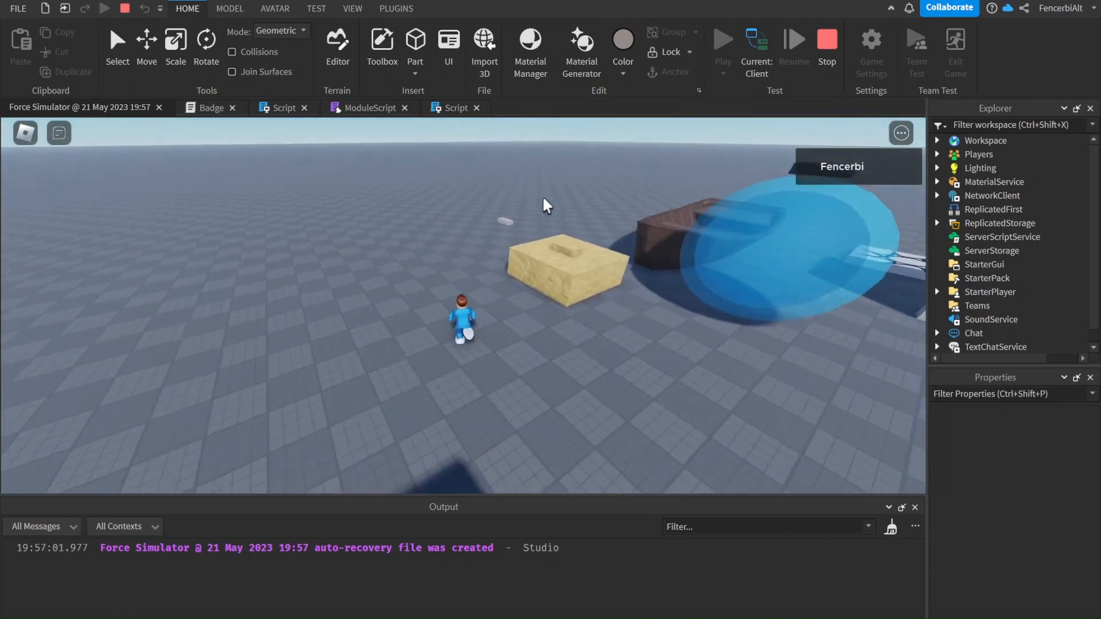
{"action": "scroll", "coordinate": [544, 206], "scroll_direction": "up", "scroll_amount": 4}
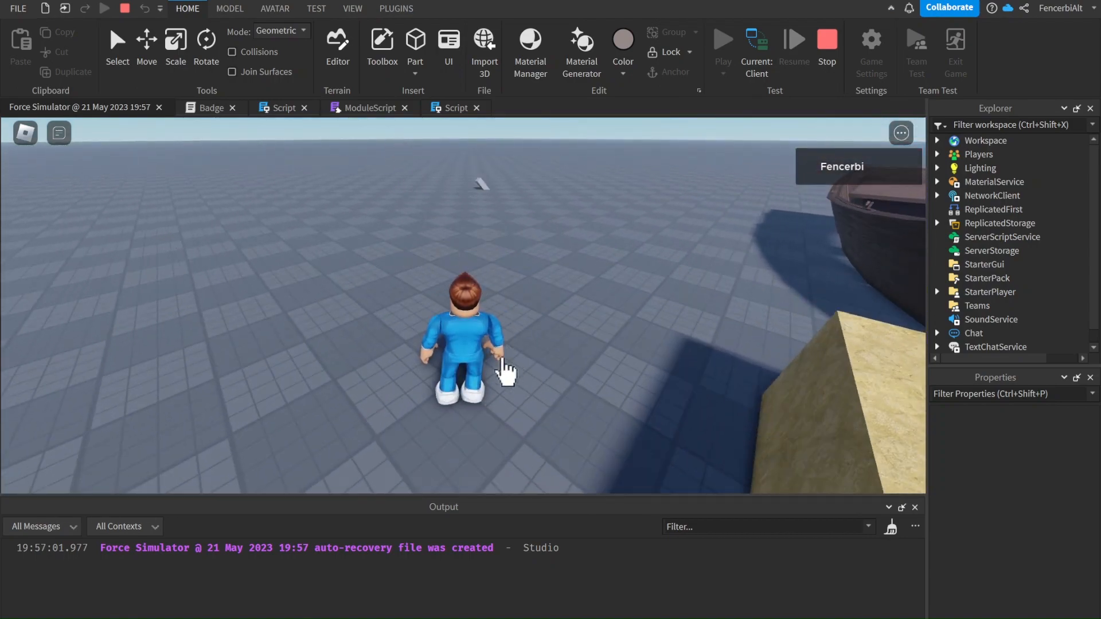
{"action": "key", "text": "w"}
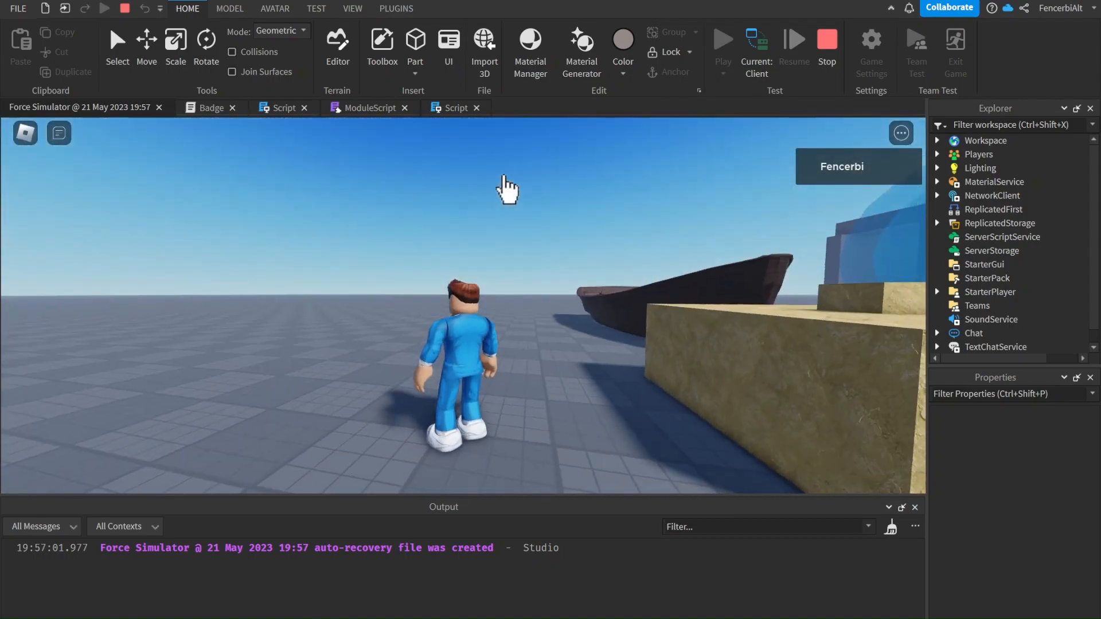
{"action": "key", "text": "space"}
{"action": "key", "text": "w"}
{"action": "key", "text": "space"}
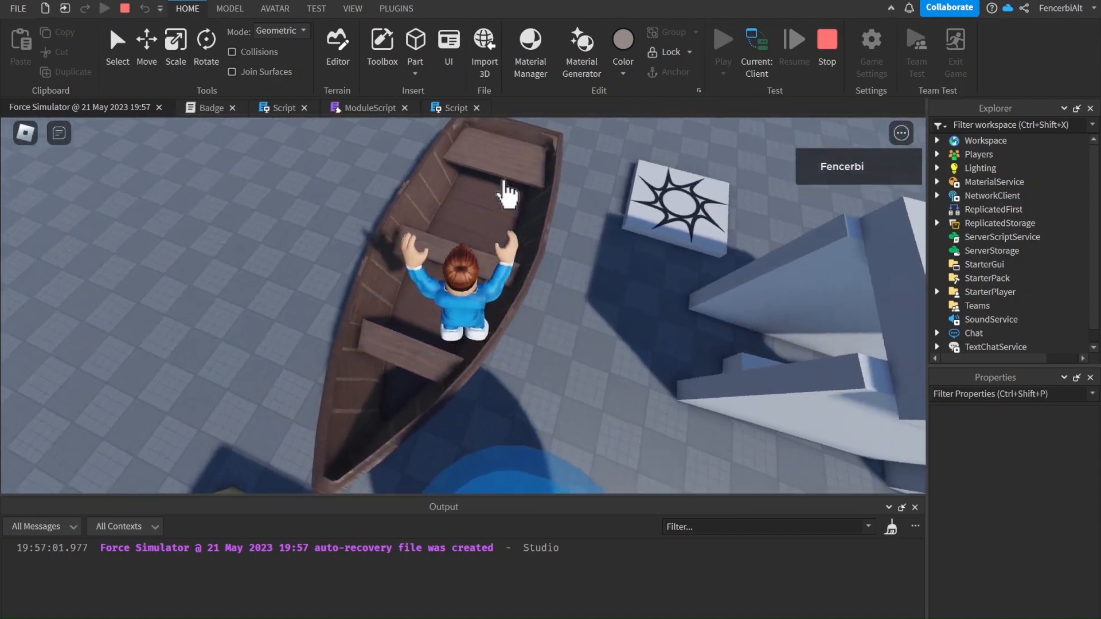
{"action": "right_click_drag", "start_coordinate": [508, 195], "coordinate": [504, 187]}
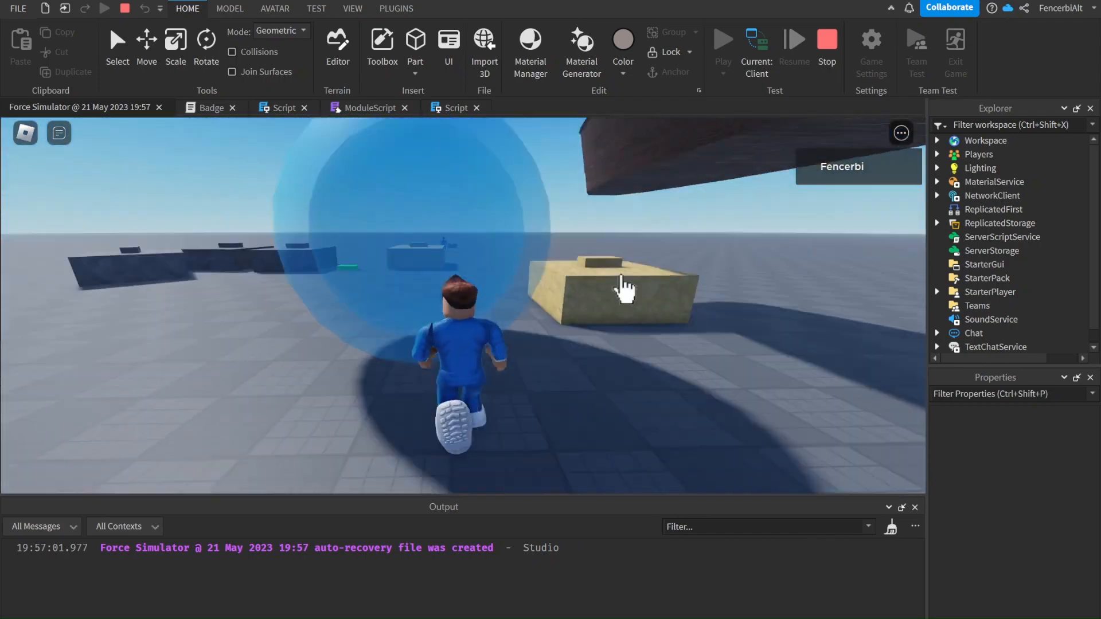
- Run the character to the large blue sphere and get seated on the seat on top of it
{"action": "key", "text": "w"}
{"action": "right_click_drag", "start_coordinate": [624, 290], "coordinate": [625, 284]}
{"action": "key", "text": "w"}
{"action": "key", "text": "w"}
{"action": "key", "text": "space"}
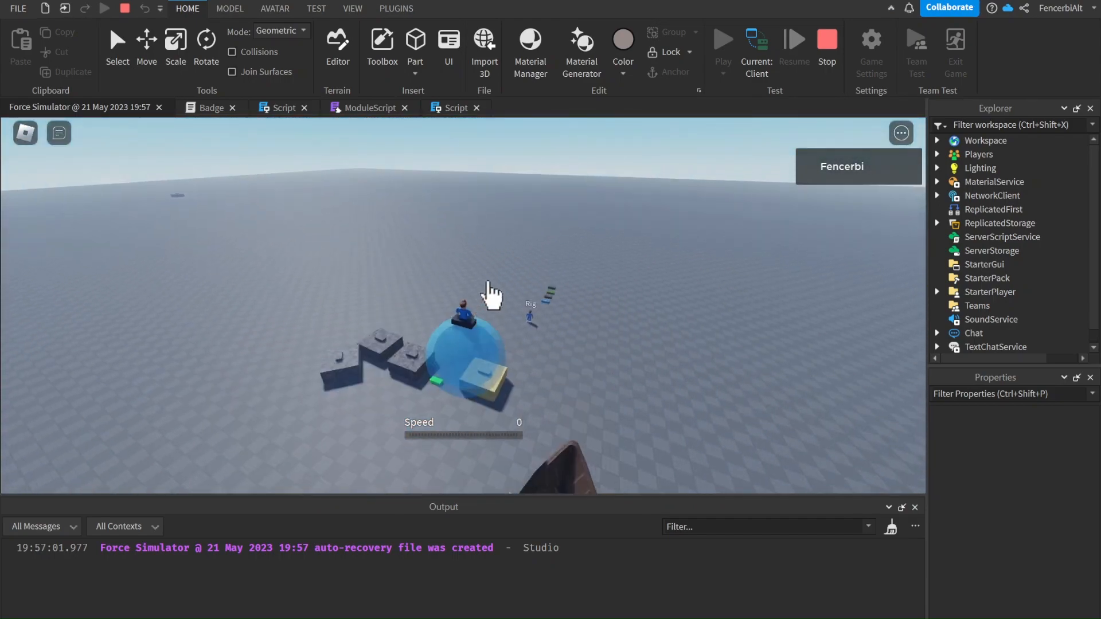
- Look around from the seat on the blue sphere while it is carried high into the sky
{"action": "right_click_drag", "start_coordinate": [383, 321], "coordinate": [424, 282]}
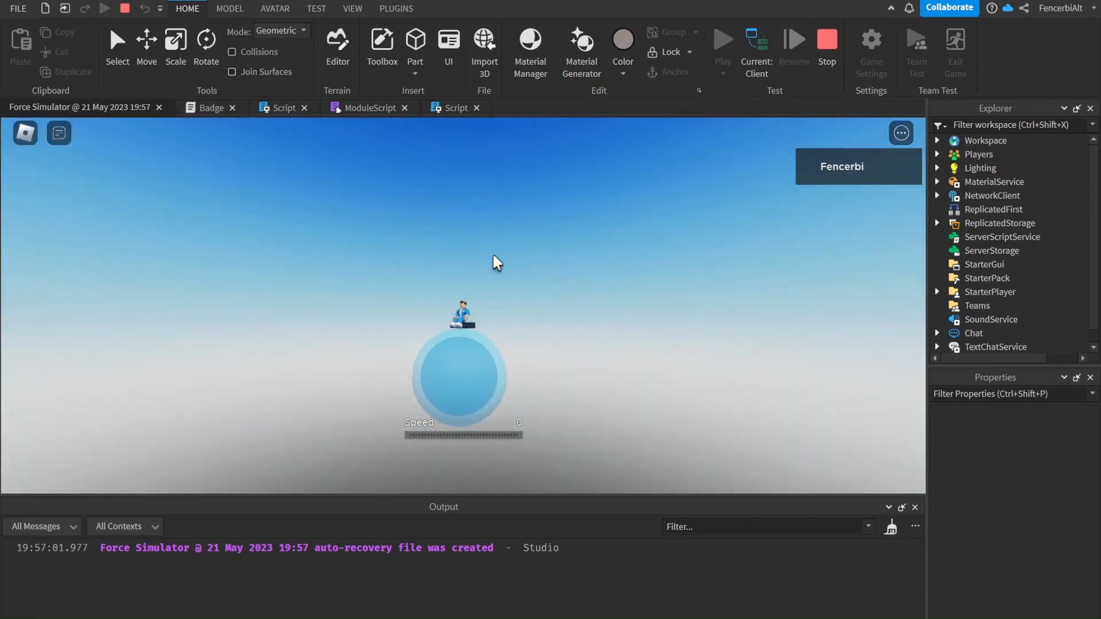
{"action": "right_click_drag", "start_coordinate": [494, 261], "coordinate": [515, 370]}
{"action": "right_click_drag", "start_coordinate": [631, 378], "coordinate": [633, 374]}
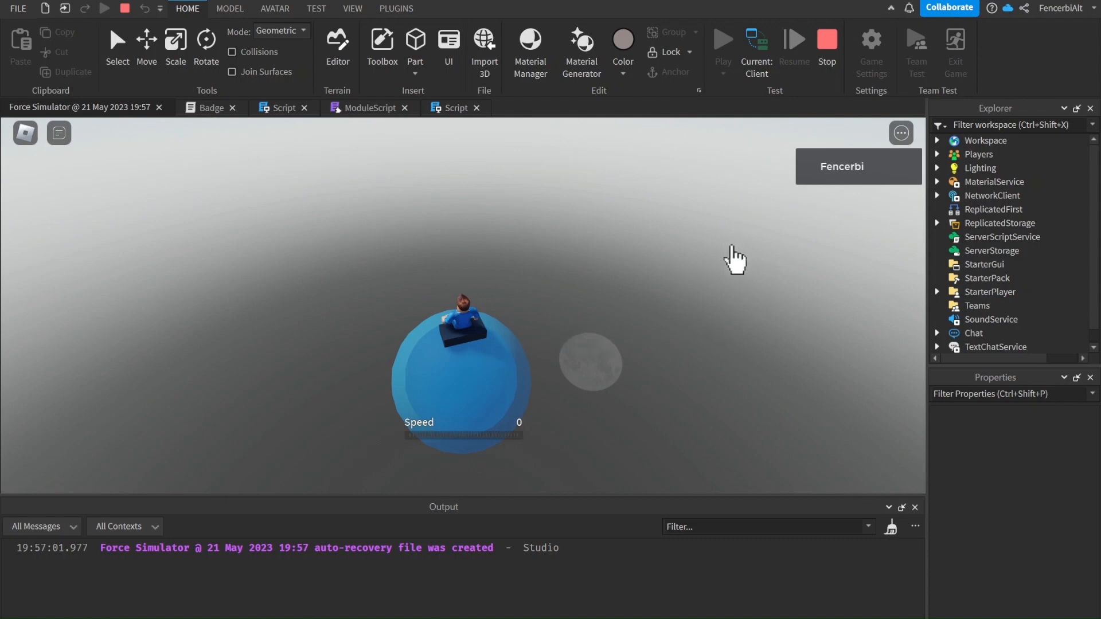
{"action": "right_click_drag", "start_coordinate": [573, 363], "coordinate": [650, 342]}
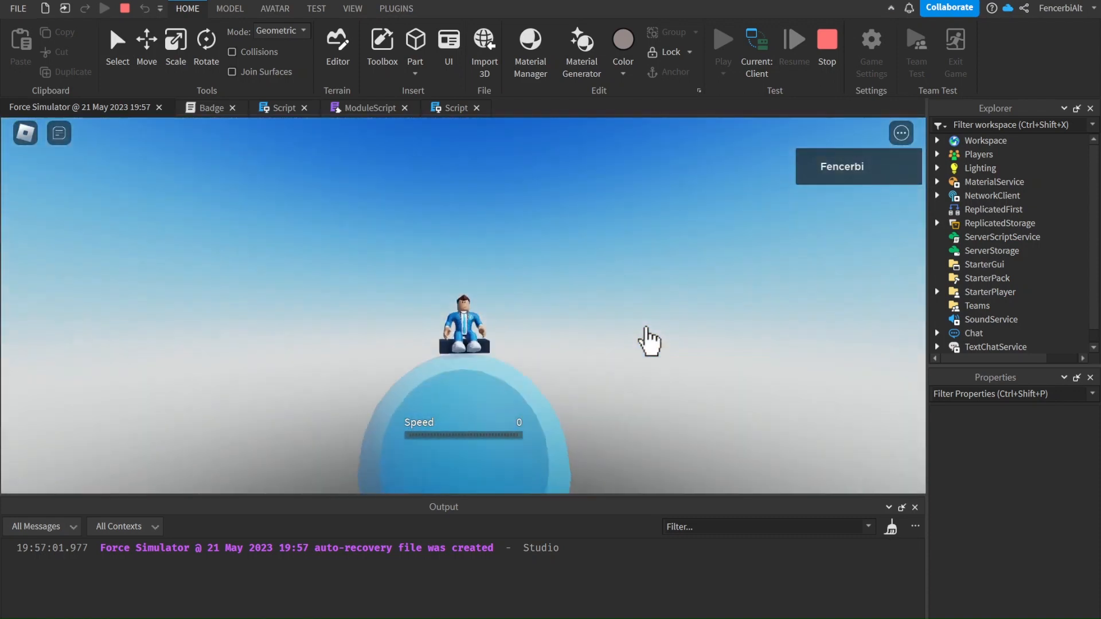
{"action": "right_click_drag", "start_coordinate": [507, 346], "coordinate": [523, 276]}
- Reset the character so it respawns at the spawn location
{"action": "key", "text": "Escape"}
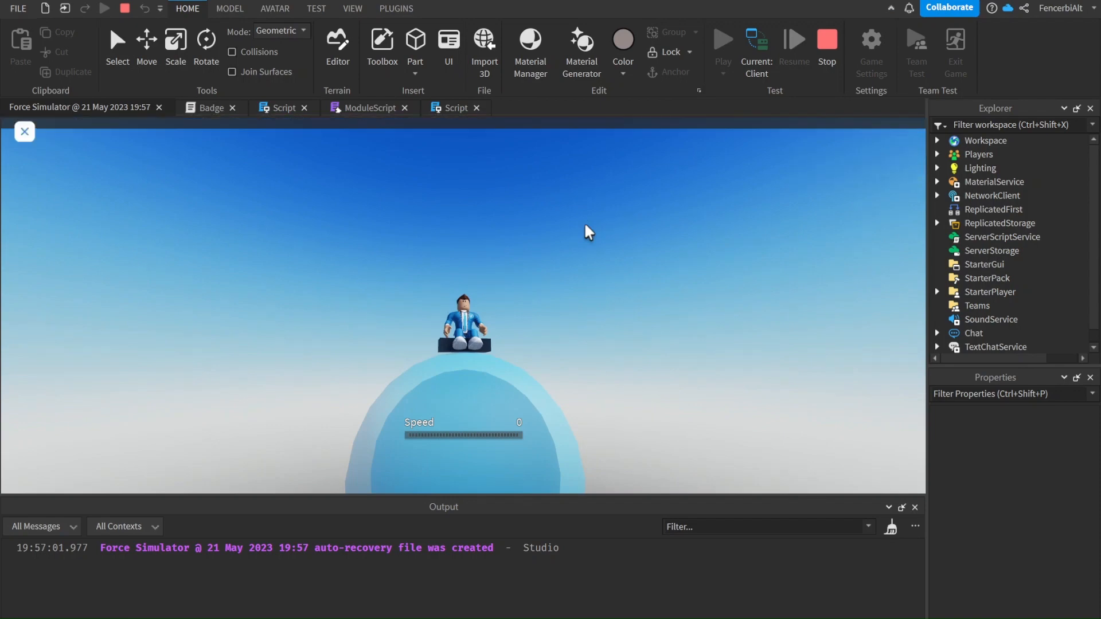
{"action": "key", "text": "r"}
{"action": "key", "text": "Return"}
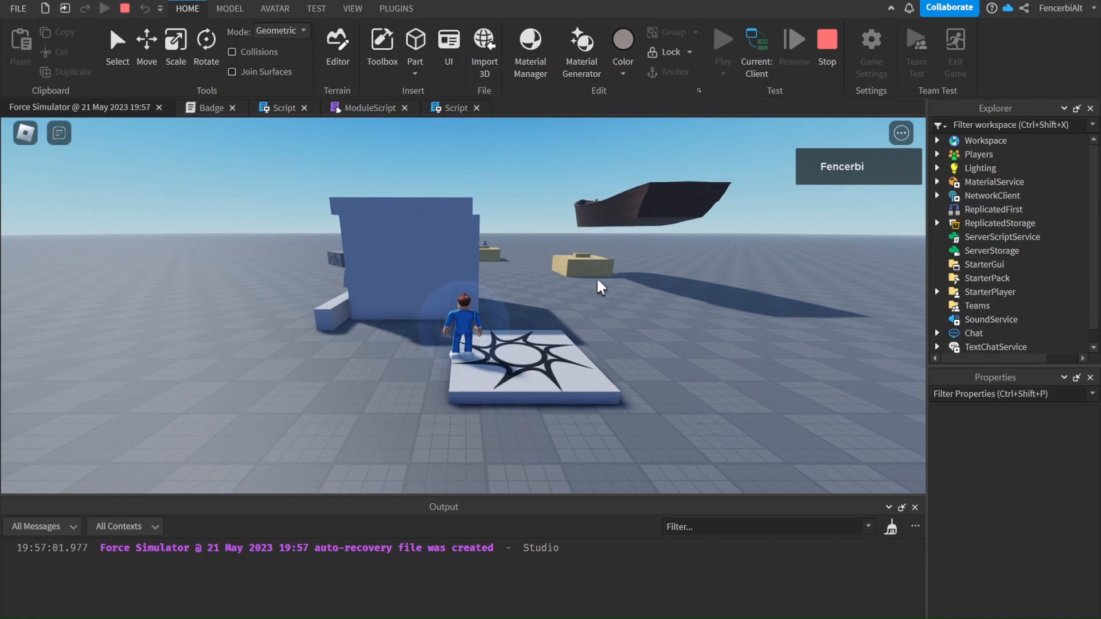
- Run the character from the spawn to the yellow block beside the green brick, climb on and sit on its seat
{"action": "right_click_drag", "start_coordinate": [552, 272], "coordinate": [565, 272]}
{"action": "key", "text": "w"}
{"action": "scroll", "coordinate": [552, 271], "scroll_direction": "up", "scroll_amount": 4}
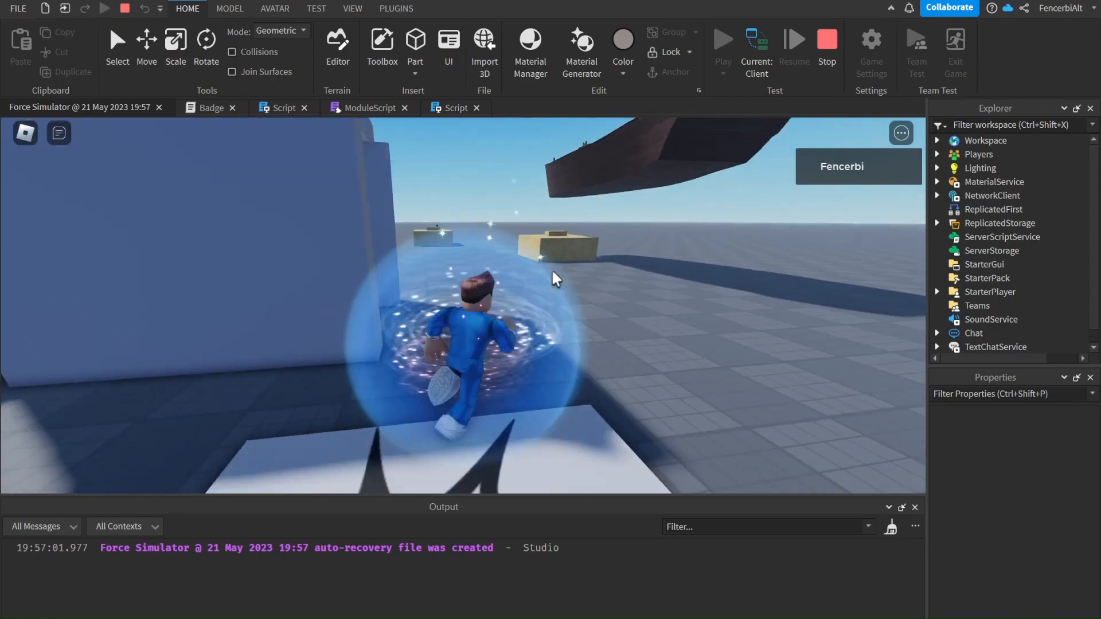
{"action": "key", "text": "space"}
{"action": "key", "text": "space"}
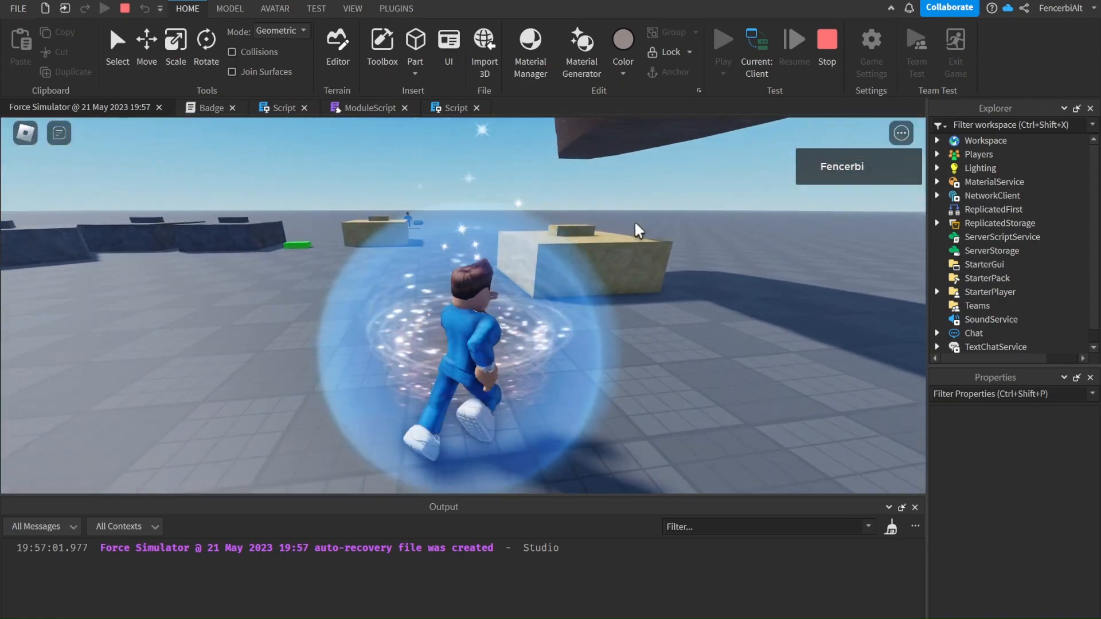
{"action": "key", "text": "space"}
{"action": "key", "text": "space"}
{"action": "right_click_drag", "start_coordinate": [590, 265], "coordinate": [590, 265]}
{"action": "key", "text": "space"}
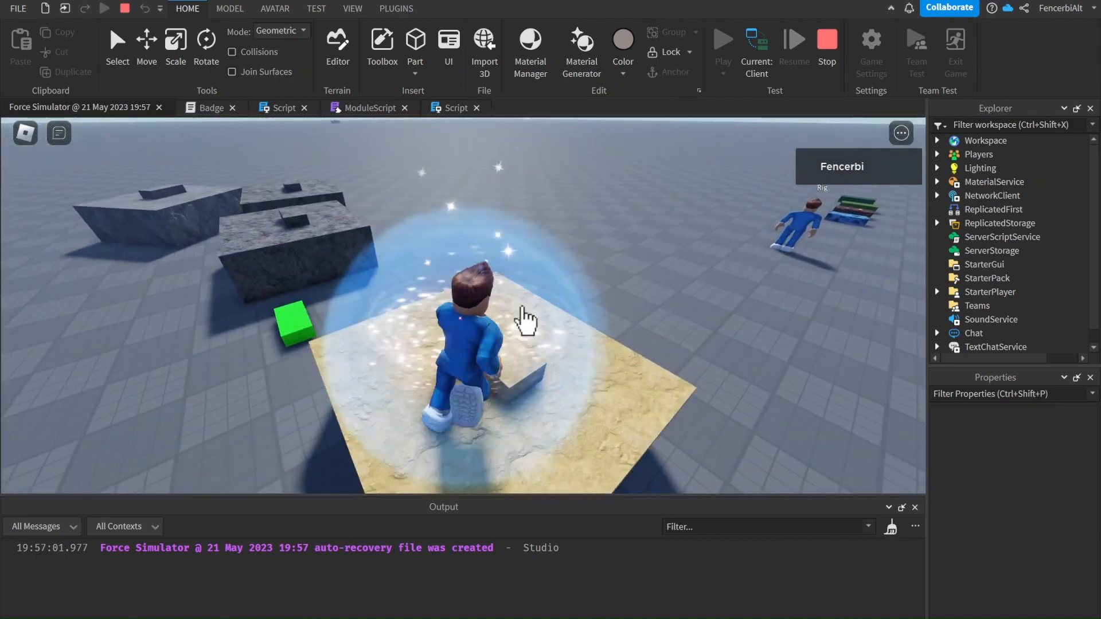
{"action": "right_click_drag", "start_coordinate": [581, 312], "coordinate": [577, 320]}
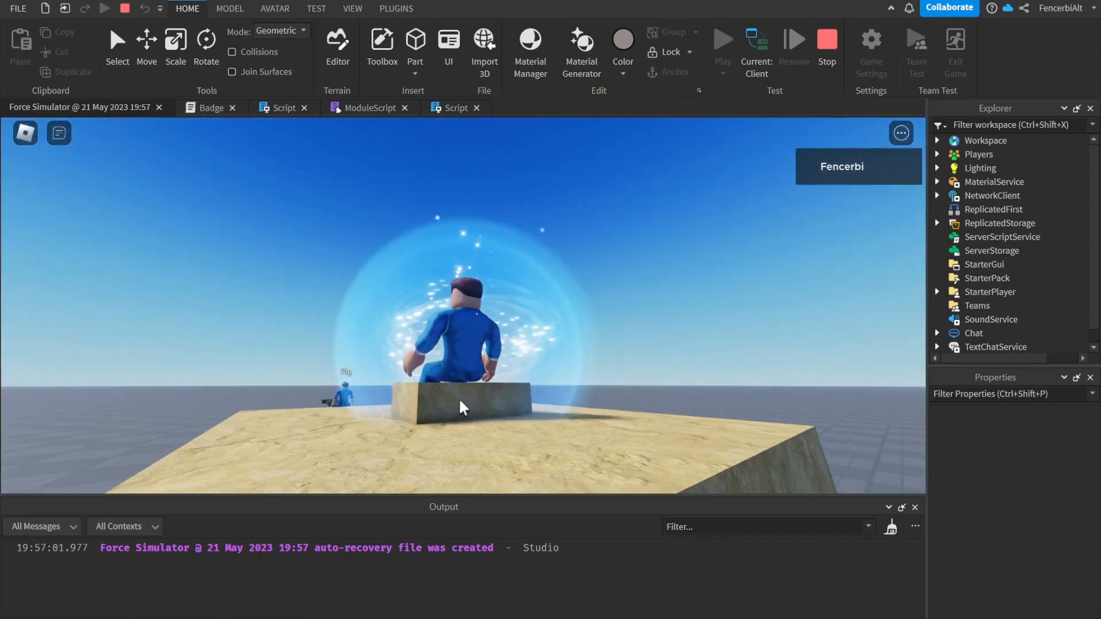
- Move the yellow block with the seated character through the air and across the baseplate, past the Rig and the coloured bricks
{"action": "right_click_drag", "start_coordinate": [480, 387], "coordinate": [482, 386]}
{"action": "scroll", "coordinate": [480, 387], "scroll_direction": "down", "scroll_amount": 3}
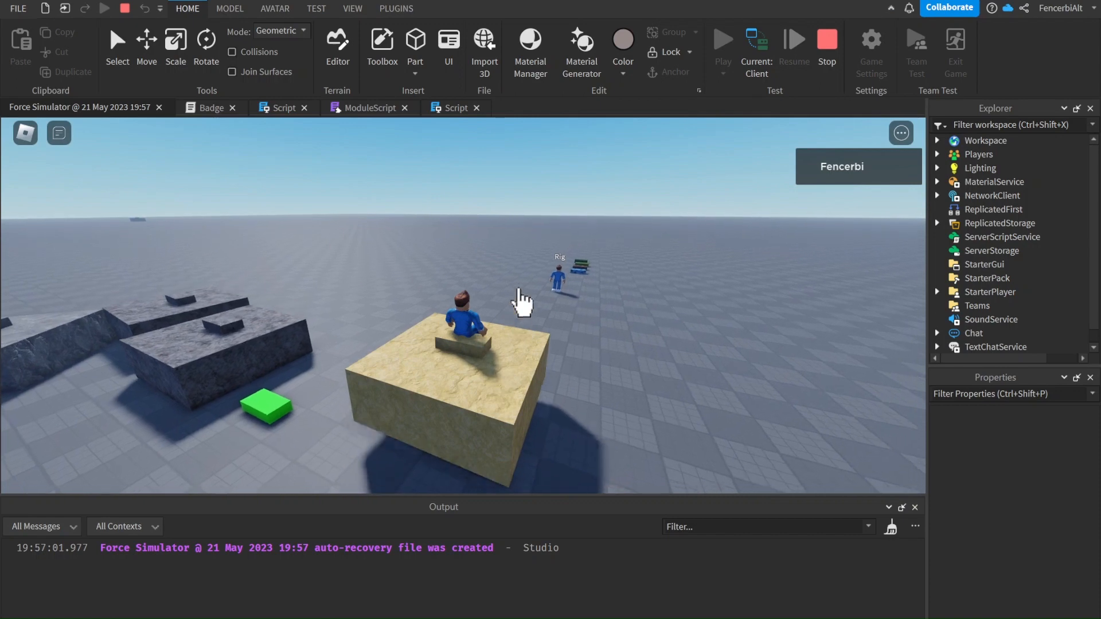
{"action": "right_click_drag", "start_coordinate": [536, 272], "coordinate": [576, 251]}
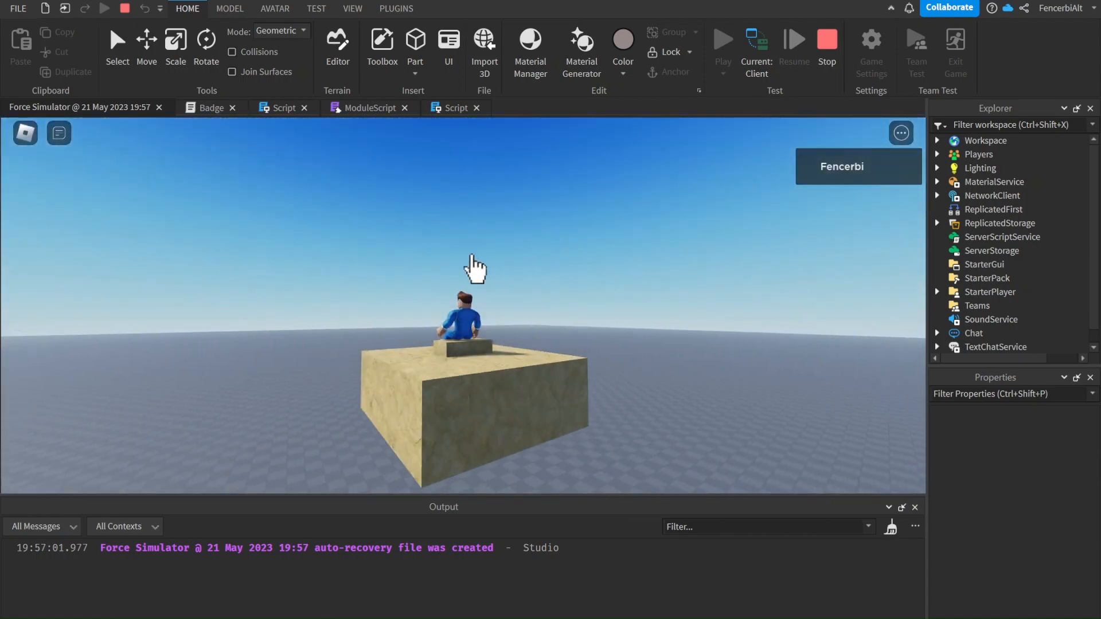
{"action": "right_click_drag", "start_coordinate": [315, 268], "coordinate": [410, 311]}
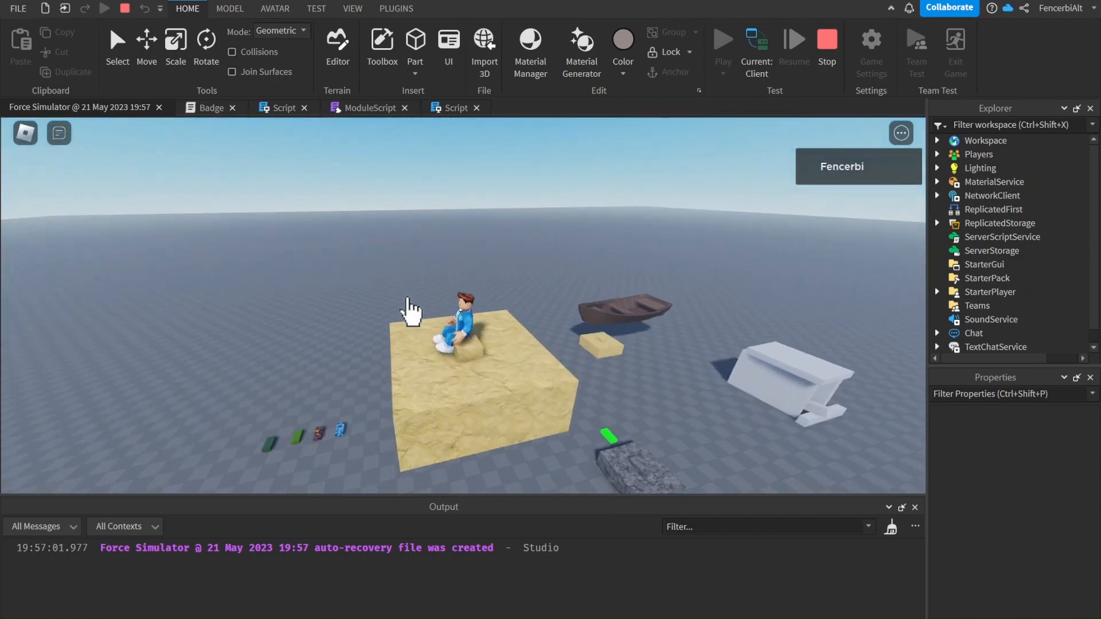
{"action": "right_click_drag", "start_coordinate": [641, 279], "coordinate": [698, 278]}
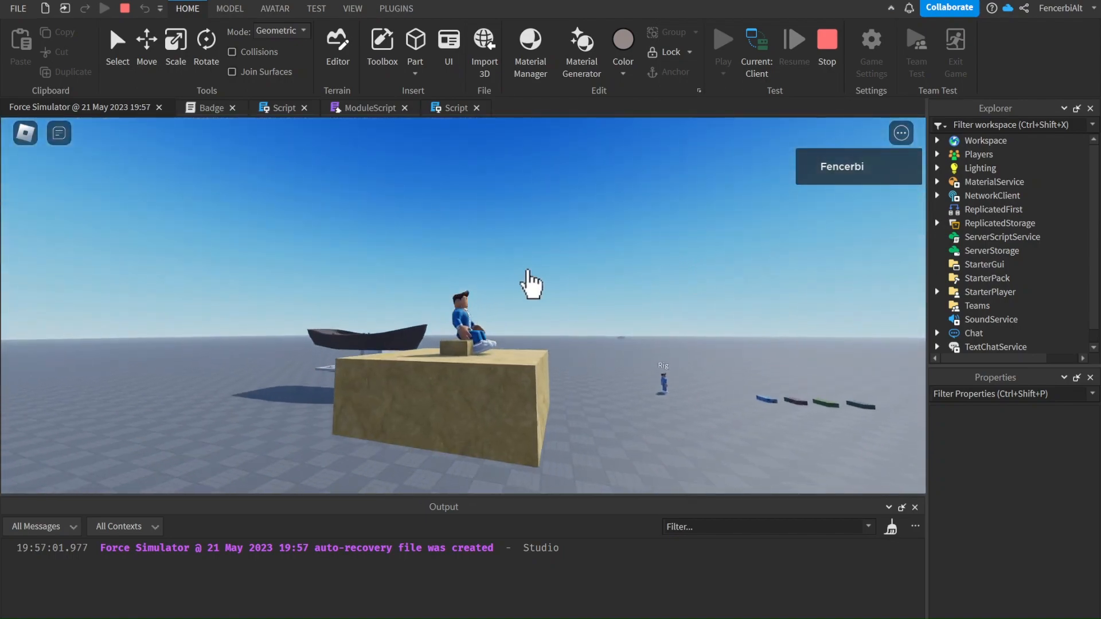
{"action": "right_click_drag", "start_coordinate": [531, 284], "coordinate": [620, 260]}
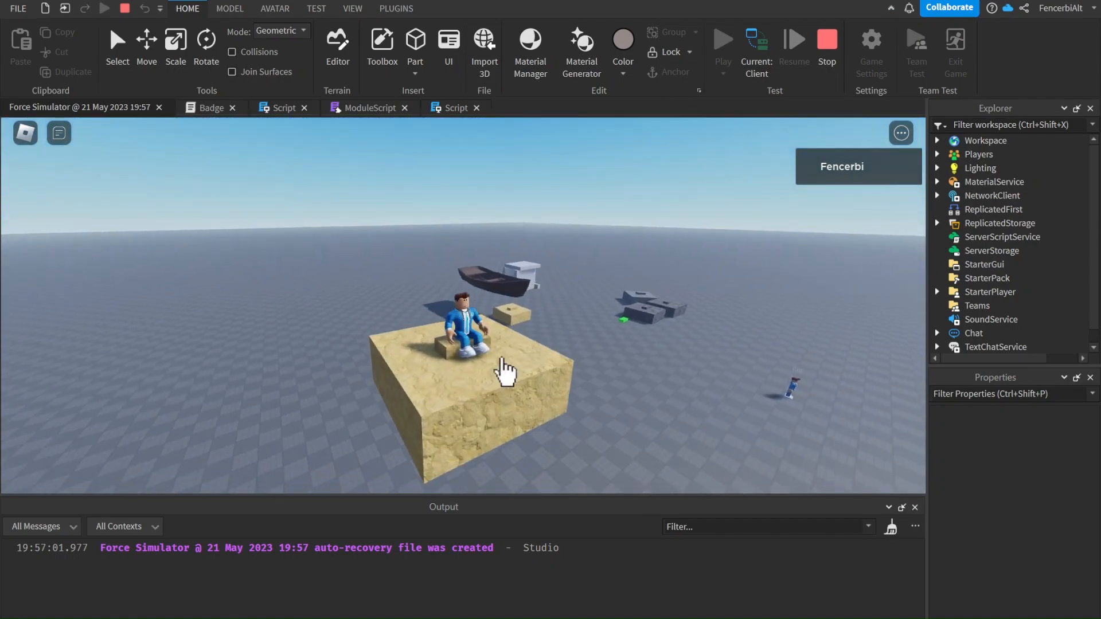
{"action": "mouse_move", "coordinate": [502, 358]}
{"action": "right_mouse_down"}
{"action": "mouse_move", "coordinate": [590, 270]}
{"action": "mouse_move", "coordinate": [524, 282]}
{"action": "mouse_move", "coordinate": [497, 327]}
{"action": "mouse_move", "coordinate": [392, 347]}
{"action": "mouse_move", "coordinate": [348, 307]}
{"action": "mouse_move", "coordinate": [411, 287]}
{"action": "mouse_move", "coordinate": [508, 295]}
{"action": "mouse_move", "coordinate": [457, 312]}
{"action": "mouse_move", "coordinate": [449, 246]}
{"action": "mouse_move", "coordinate": [505, 362]}
{"action": "right_mouse_up"}
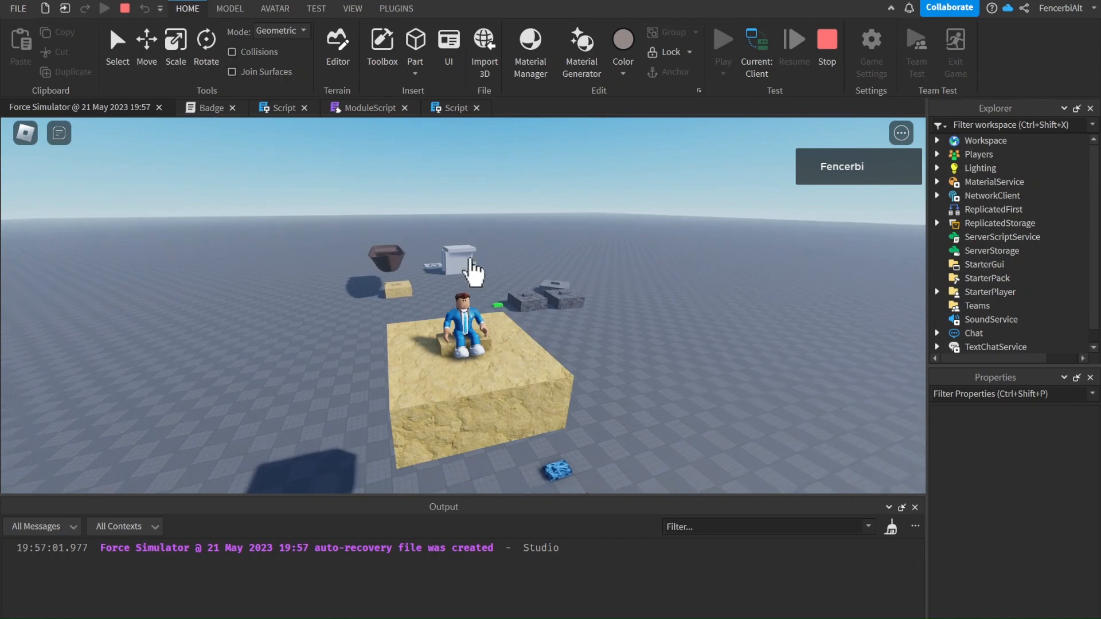
{"action": "scroll", "coordinate": [545, 243], "scroll_direction": "down", "scroll_amount": 5}
{"action": "right_click_drag", "start_coordinate": [548, 245], "coordinate": [508, 300]}
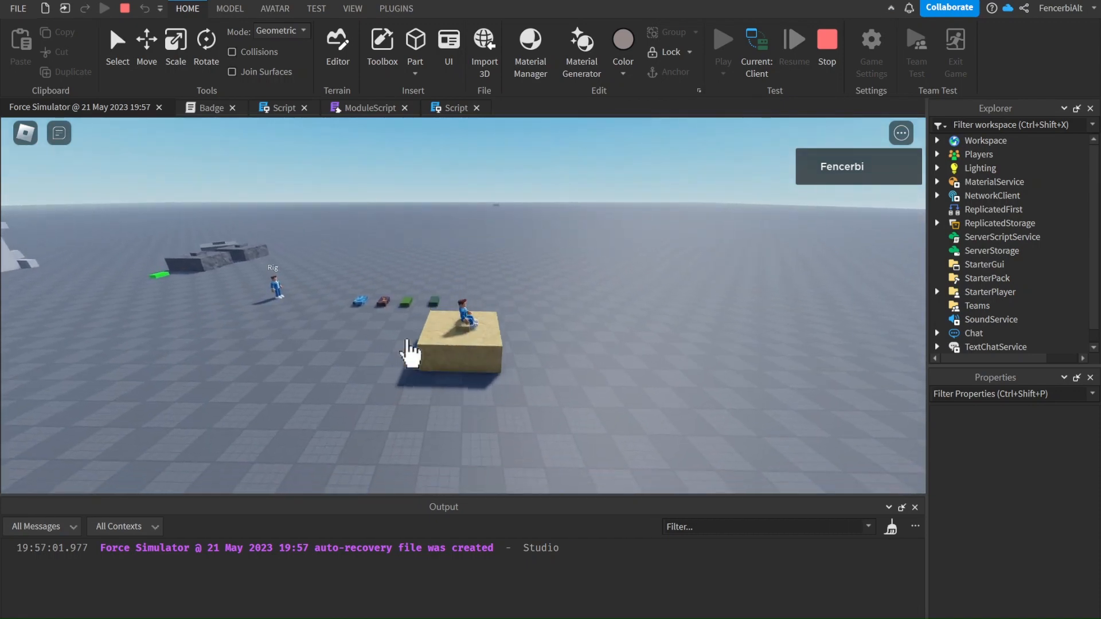
{"action": "right_click_drag", "start_coordinate": [626, 311], "coordinate": [625, 311]}
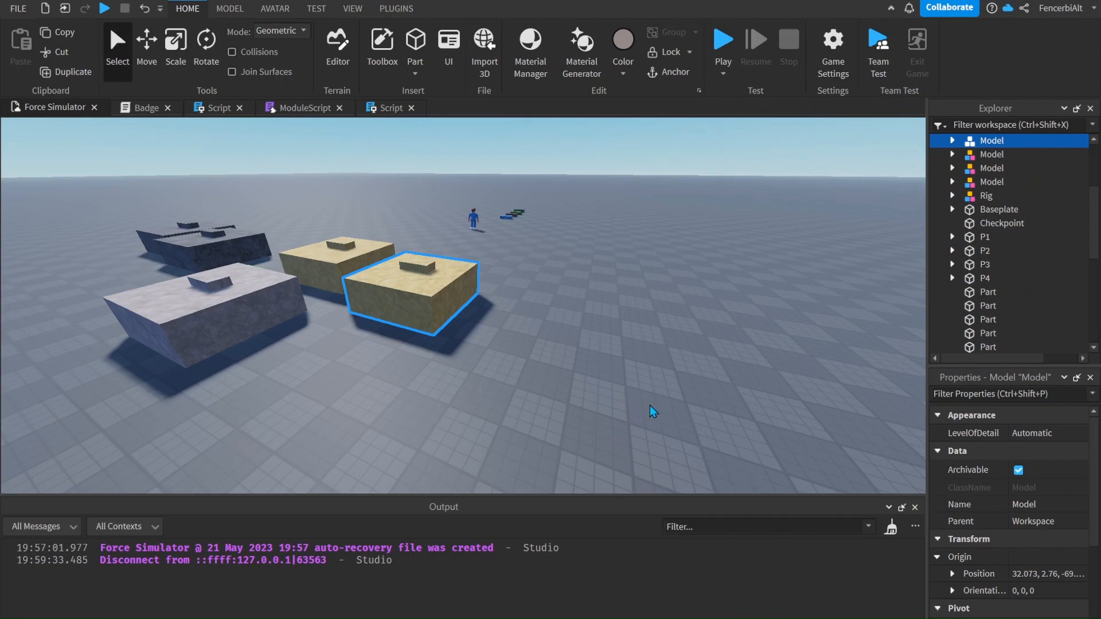
- Examine the edited scene's stone blocks, blue sphere and white structure from several sides
{"action": "key", "text": "w"}
{"action": "right_click_drag", "start_coordinate": [594, 397], "coordinate": [498, 350]}
{"action": "key", "text": "s"}
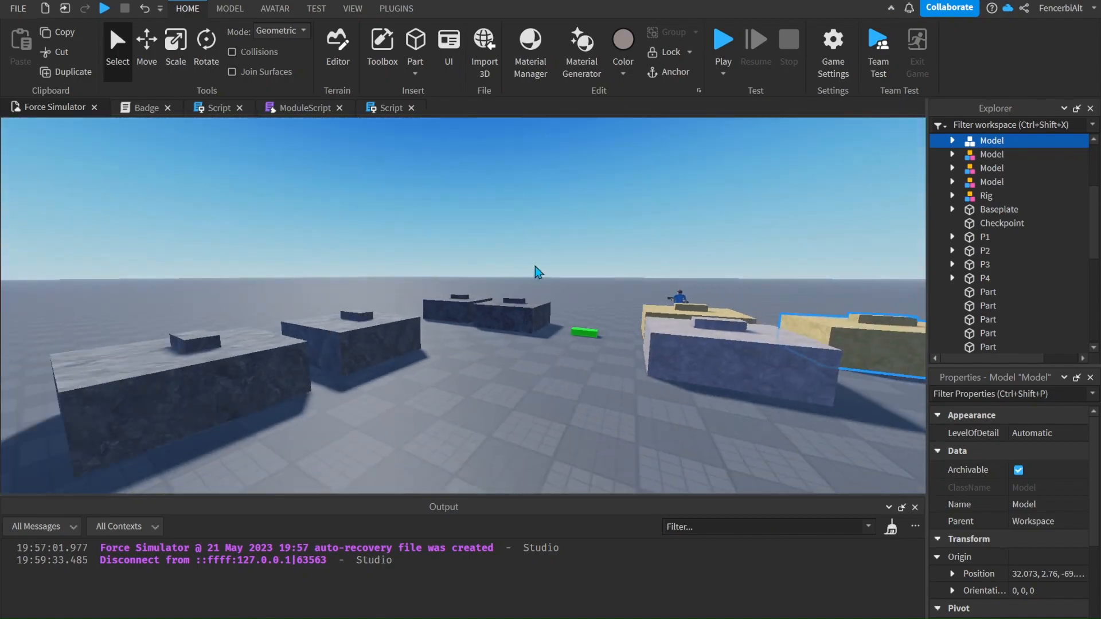
{"action": "left_click", "coordinate": [522, 307]}
{"action": "key", "text": "f"}
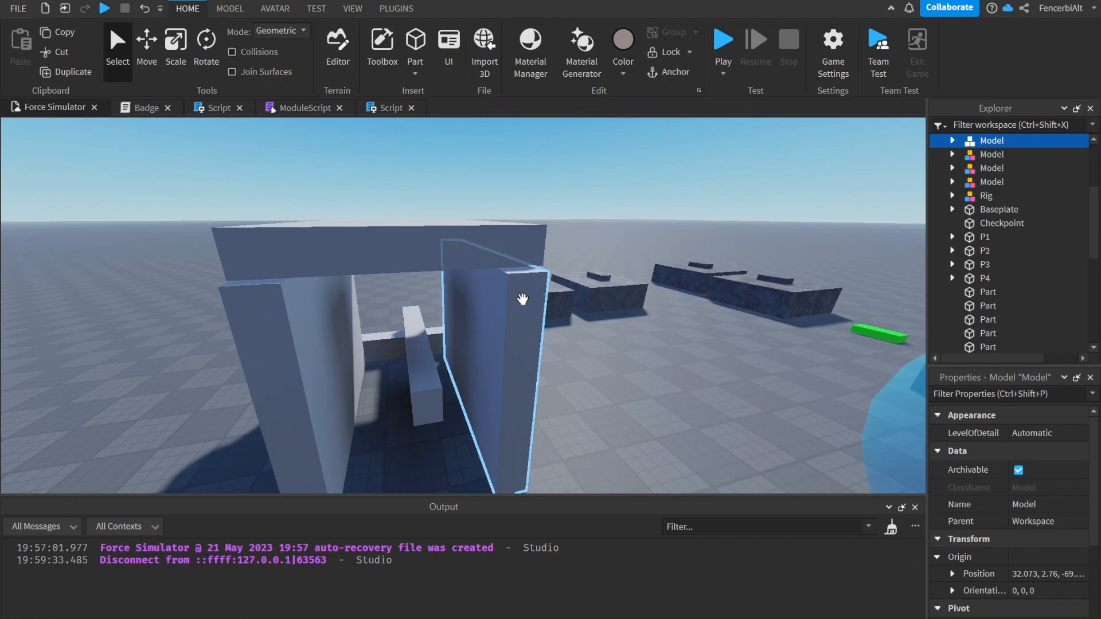
{"action": "key", "text": "s"}
{"action": "right_click_drag", "start_coordinate": [522, 298], "coordinate": [594, 364]}
{"action": "key", "text": "w"}
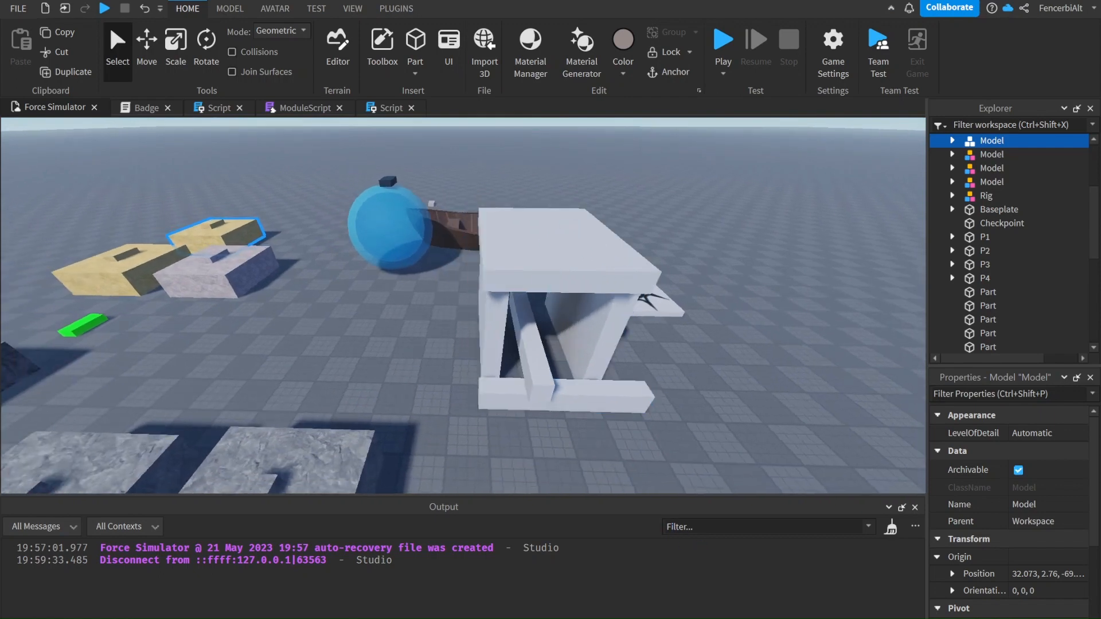
{"action": "key", "text": "s"}
{"action": "right_click_drag", "start_coordinate": [479, 318], "coordinate": [482, 302]}
- Publish the place to Roblox and launch Force Simulator from its game page on the Roblox website
{"action": "left_click", "coordinate": [15, 18]}
{"action": "left_click", "coordinate": [110, 139]}
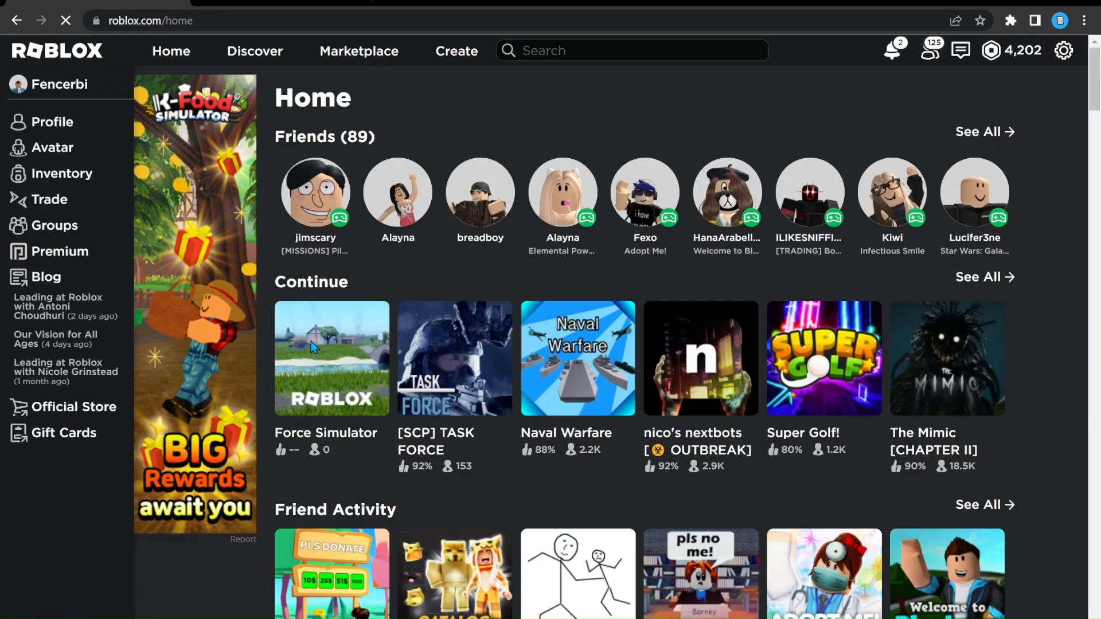
{"action": "left_click", "coordinate": [311, 342]}
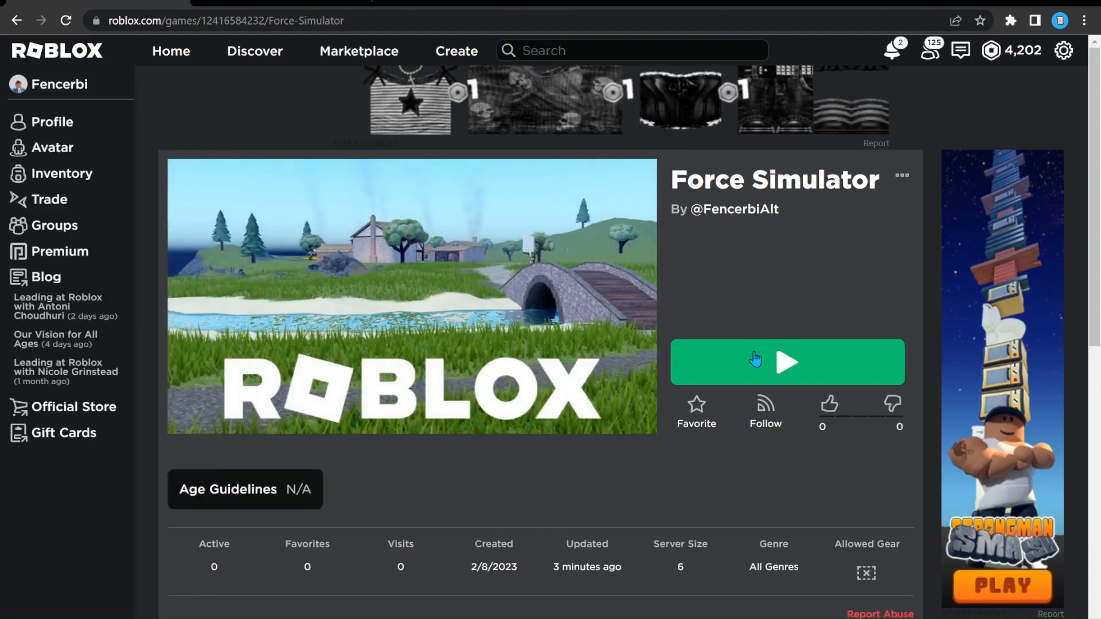
{"action": "left_click", "coordinate": [755, 359]}
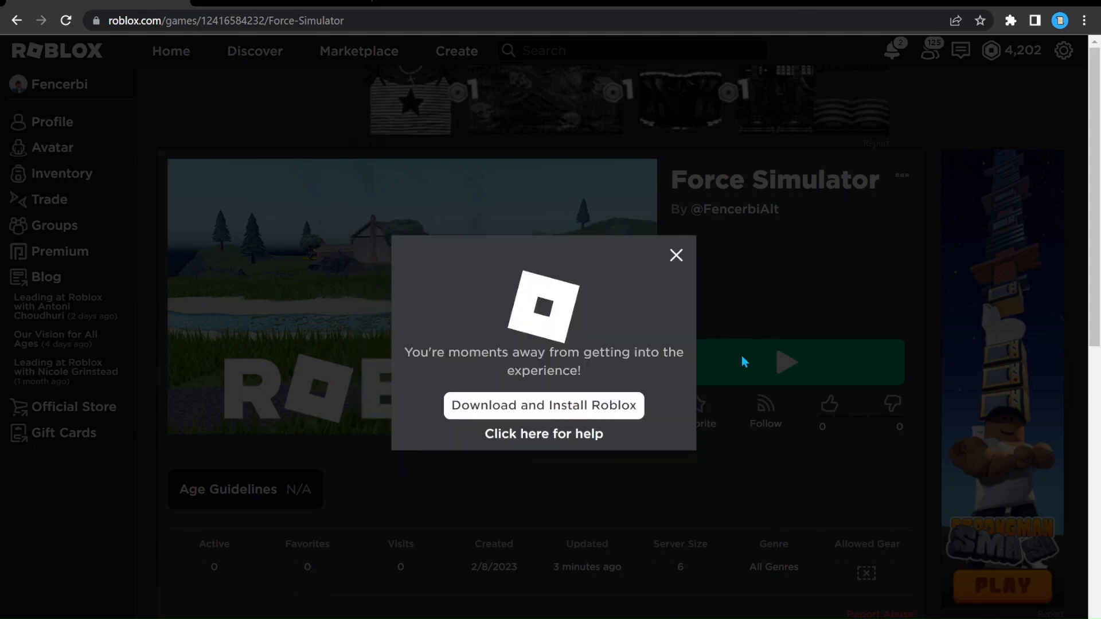
- Start Force Simulator in the live Roblox client and move the character off the yellow block onto the baseplate beside the stone blocks
{"action": "left_click", "coordinate": [741, 356]}
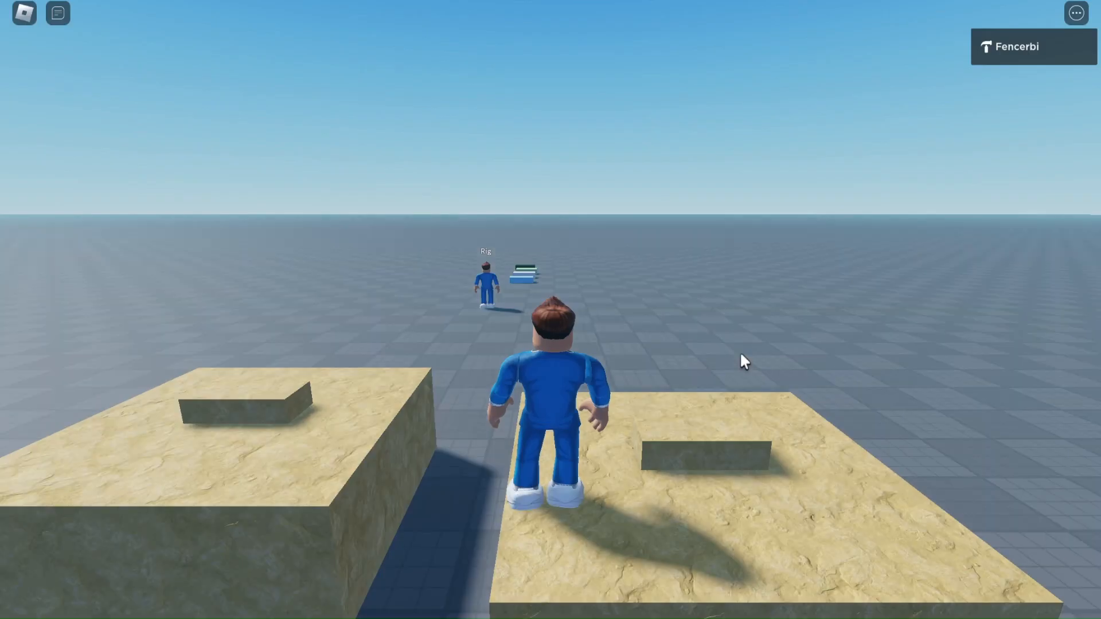
{"action": "right_click_drag", "start_coordinate": [740, 351], "coordinate": [623, 376]}
{"action": "key", "text": "s"}
{"action": "key", "text": "space"}
{"action": "key", "text": "d"}
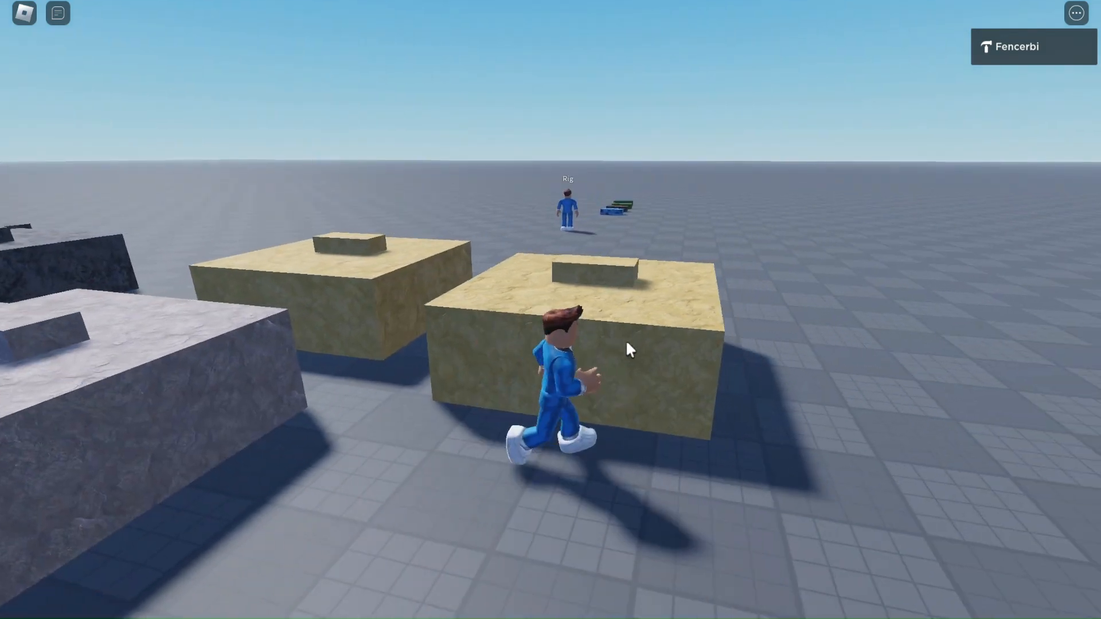
{"action": "key", "text": "w"}
{"action": "key", "text": "s"}
{"action": "key", "text": "a"}
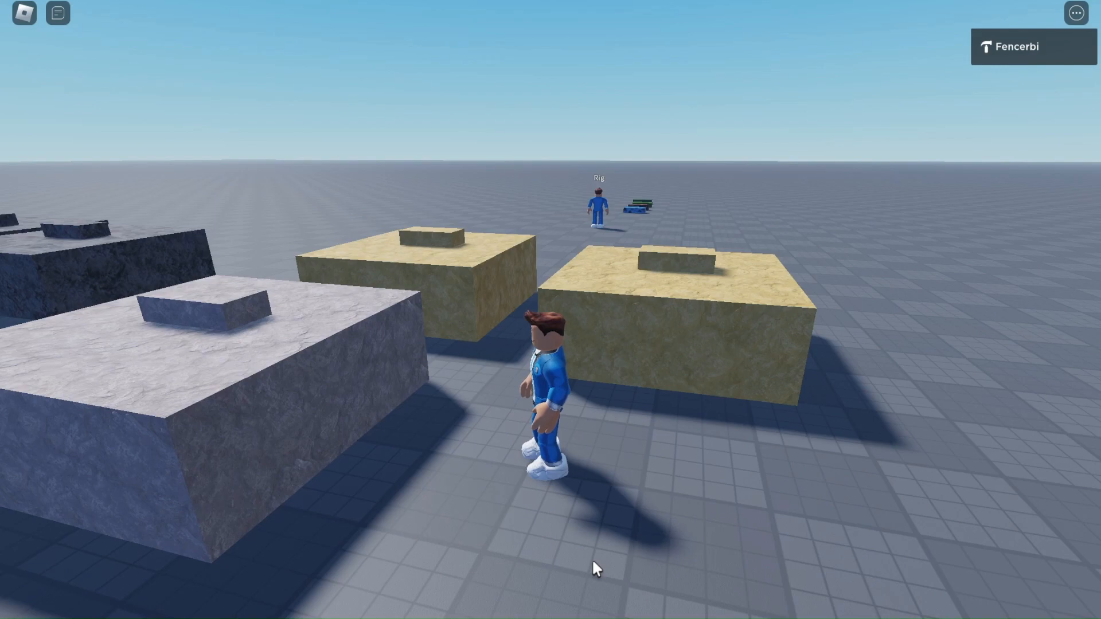
- Run the character from the stone blocks across the baseplate to the wooden boat and jump into it
{"action": "right_click_drag", "start_coordinate": [592, 559], "coordinate": [619, 488]}
{"action": "key", "text": "w"}
{"action": "key", "text": "space"}
{"action": "key", "text": "d"}
{"action": "key", "text": "space"}
{"action": "key", "text": "w"}
{"action": "scroll", "coordinate": [521, 332], "scroll_direction": "up", "scroll_amount": 3}
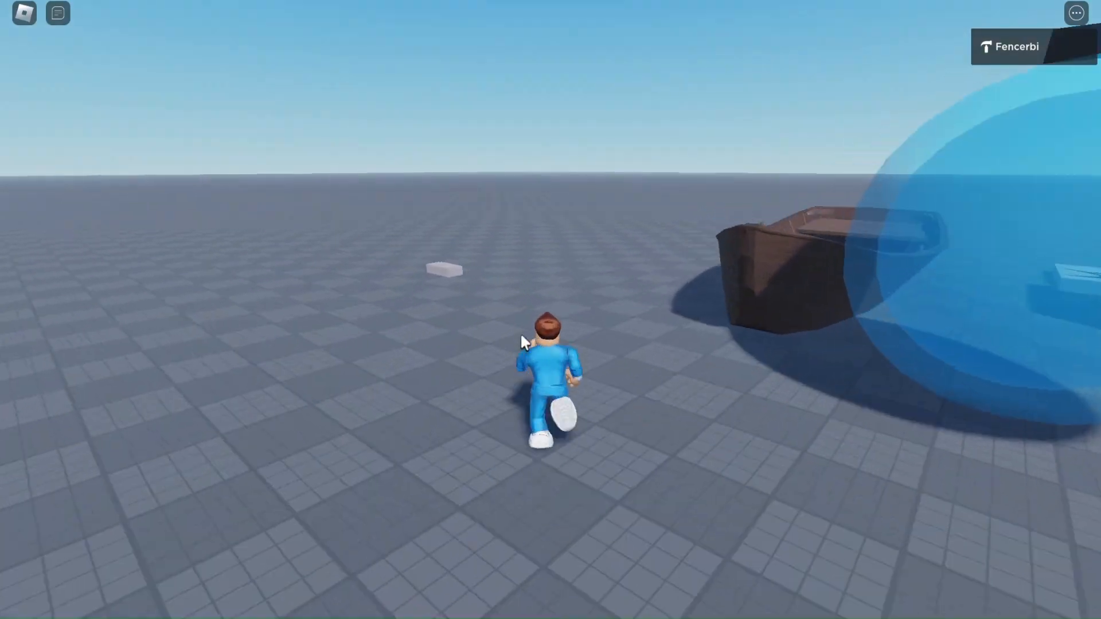
{"action": "right_click_drag", "start_coordinate": [521, 332], "coordinate": [521, 332]}
{"action": "key", "text": "space"}
{"action": "right_click_drag", "start_coordinate": [683, 284], "coordinate": [683, 284]}
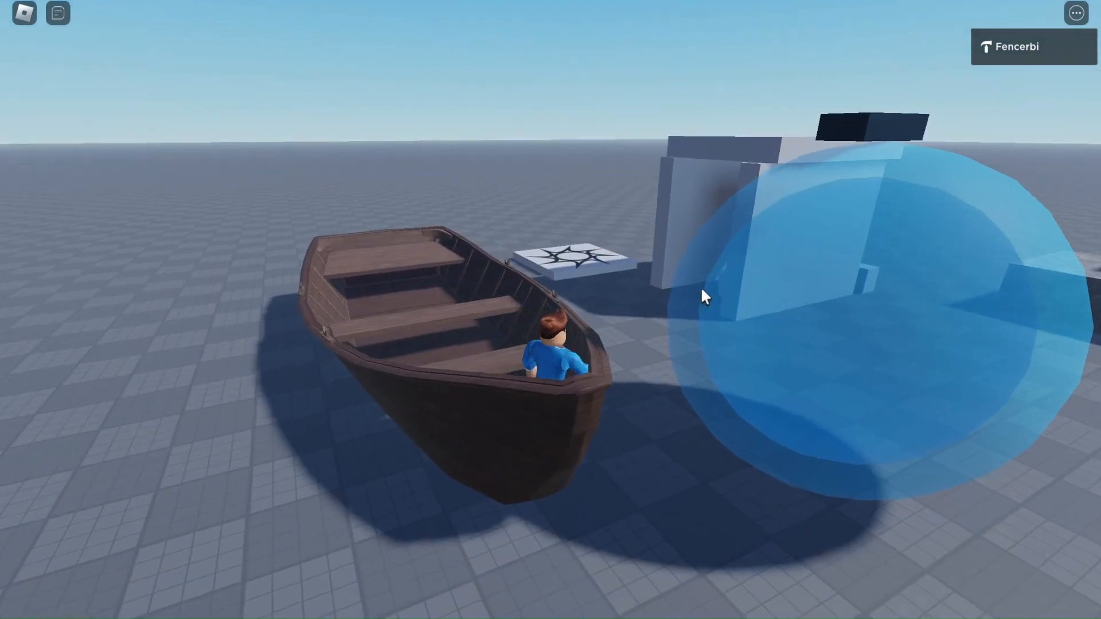
- Jump from the boat onto the black seat atop the blue sphere, sit on it, and jump off again
{"action": "key", "text": "w"}
{"action": "key", "text": "space"}
{"action": "right_click_drag", "start_coordinate": [825, 201], "coordinate": [820, 214]}
{"action": "key", "text": "space"}
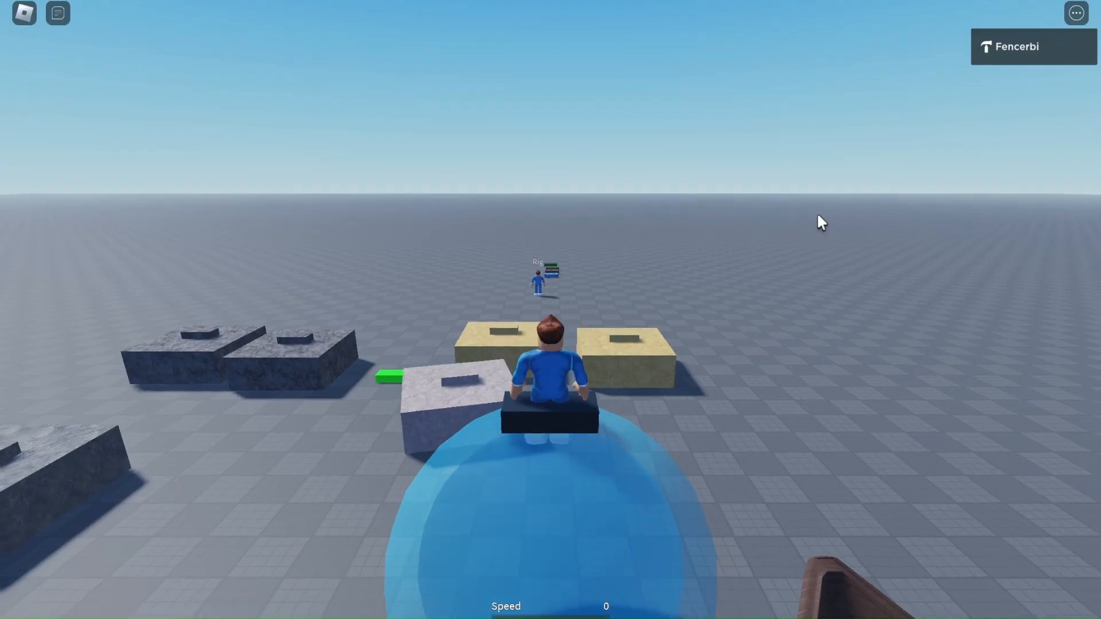
{"action": "key", "text": "space"}
{"action": "key", "text": "w"}
{"action": "right_click_drag", "start_coordinate": [719, 270], "coordinate": [721, 270]}
{"action": "key", "text": "space"}
{"action": "key", "text": "w"}
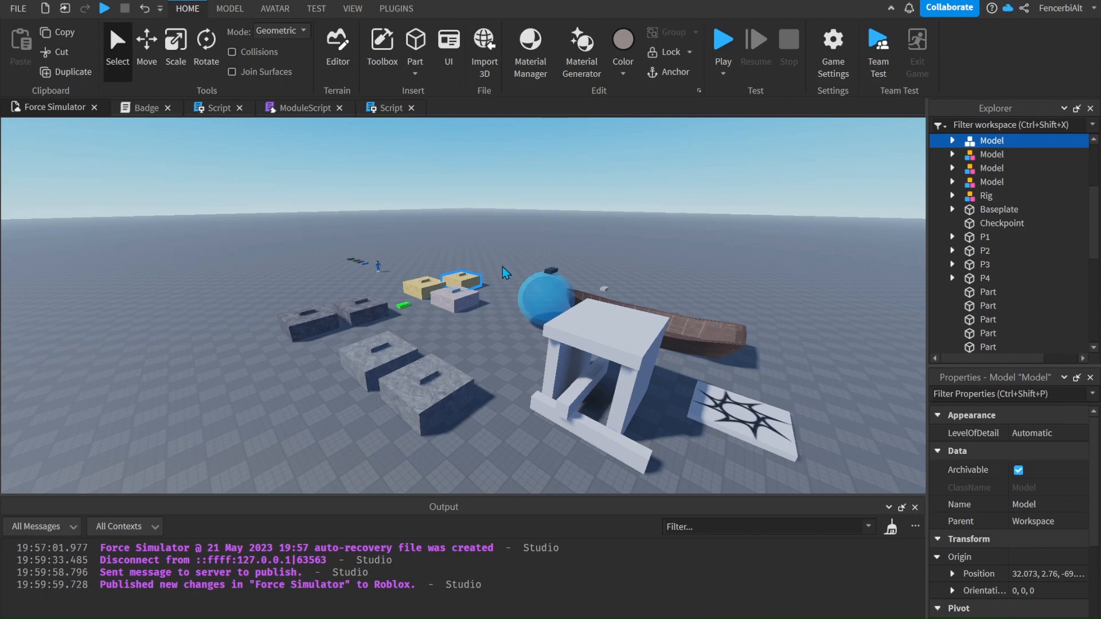
- Switch back to Roblox Studio and examine the layout of the stone blocks, blue sphere, boat and white structure from above
{"action": "right_click_drag", "start_coordinate": [503, 267], "coordinate": [499, 270]}
{"action": "key", "text": "w"}
{"action": "key", "text": "w"}
{"action": "key", "text": "a"}
{"action": "key", "text": "f"}
{"action": "key", "text": "s"}
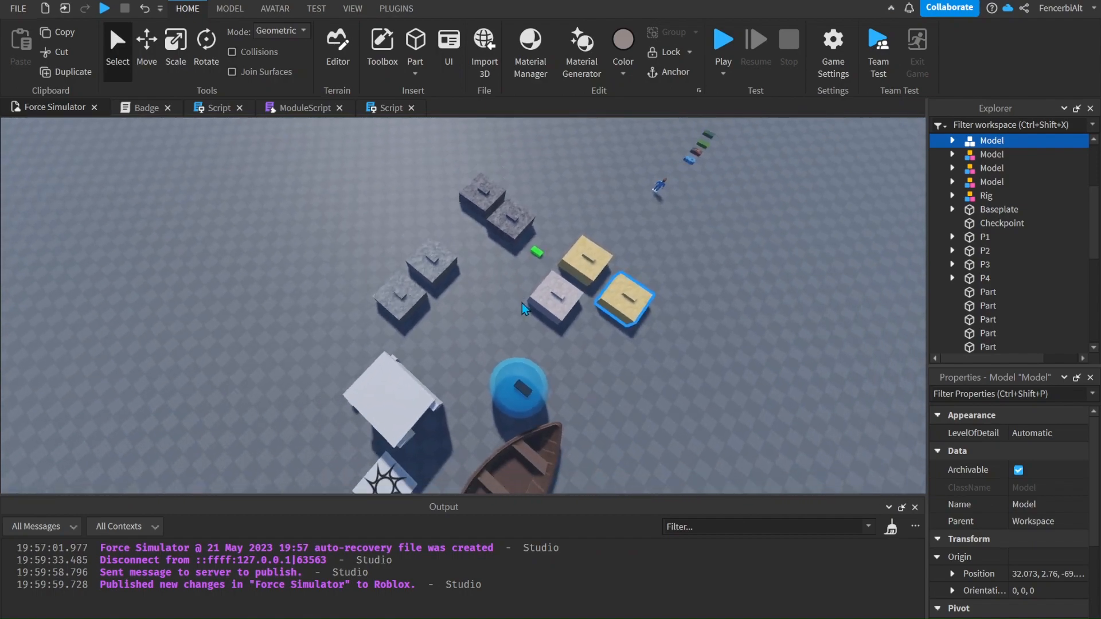